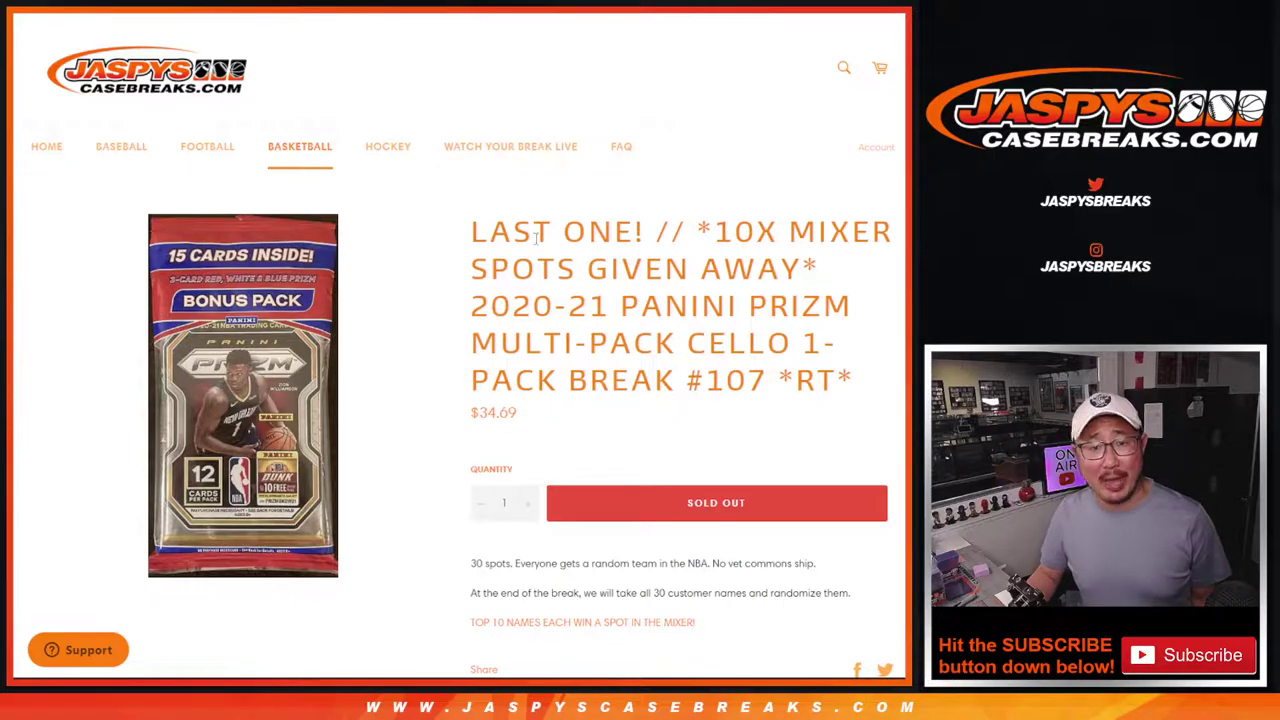
Highlight '10X MIXER SPOTS GIVEN AWAY' in the listing title, then bring up the List Randomizer with customer names.
drag(716, 232, 800, 266)
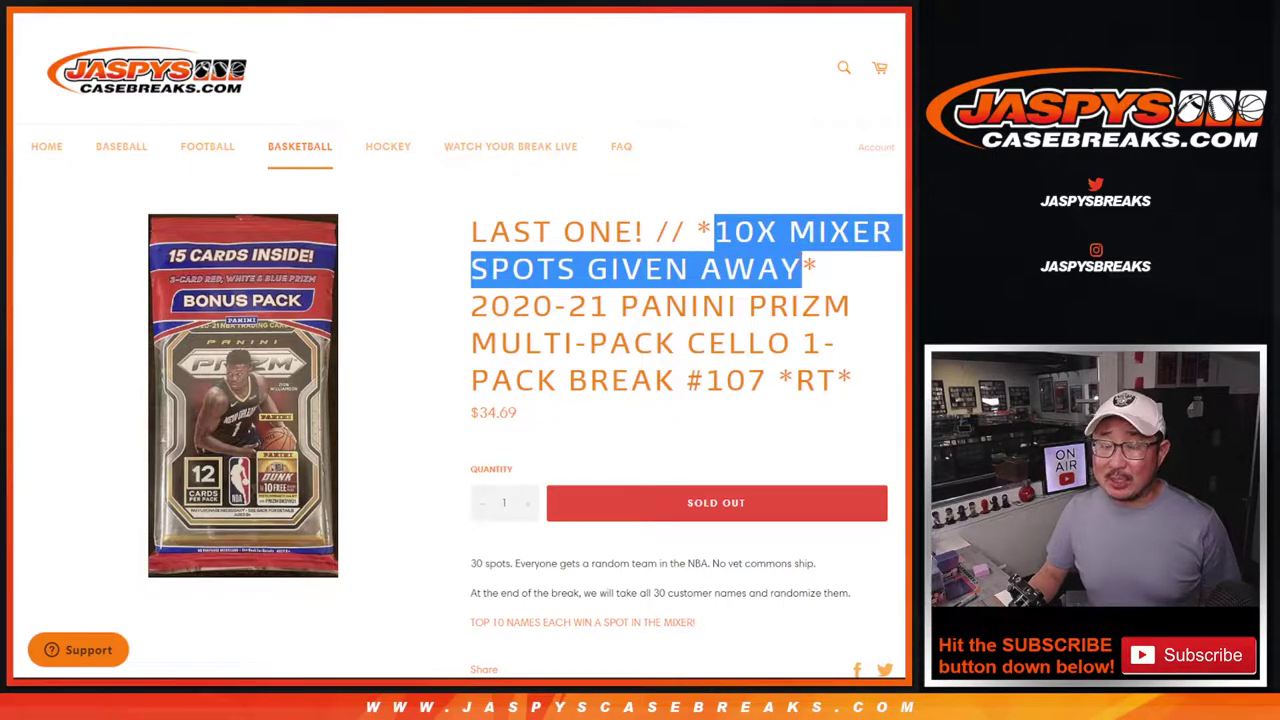
click(800, 266)
scroll(765, 328, down, 3)
scroll(765, 360, up, 2)
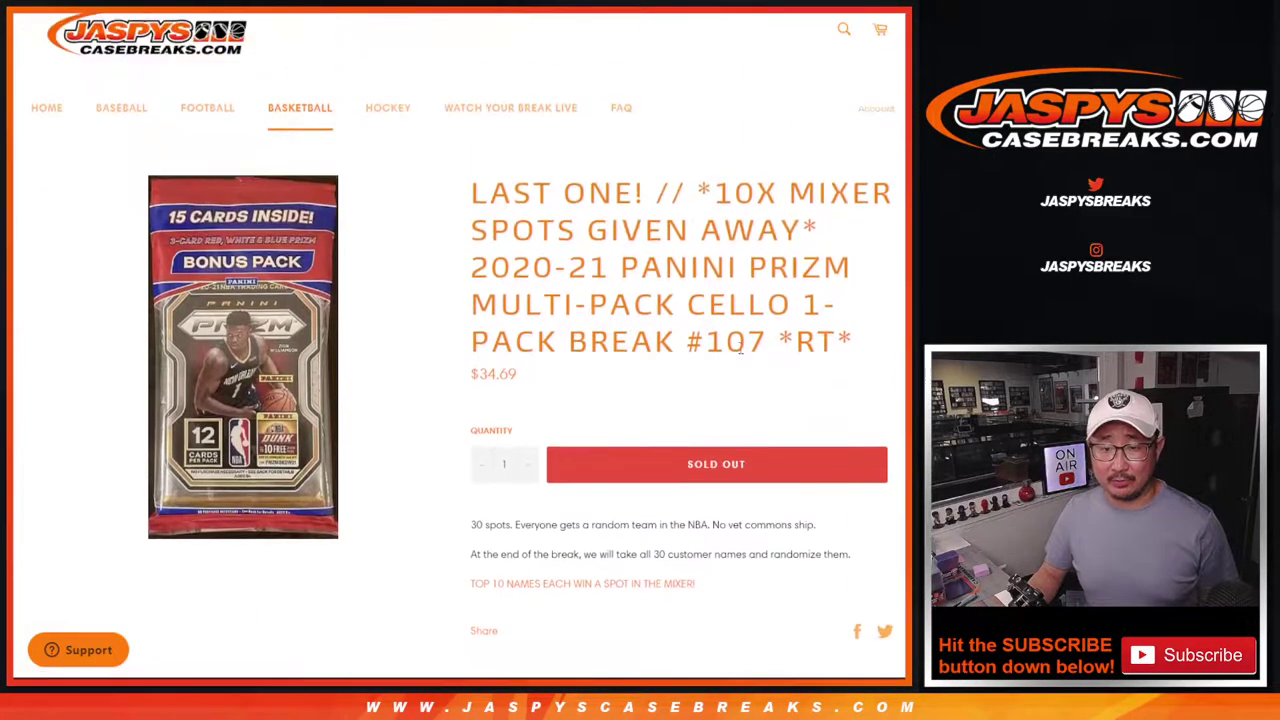
key(ctrl+Tab)
scroll(435, 380, up, 10)
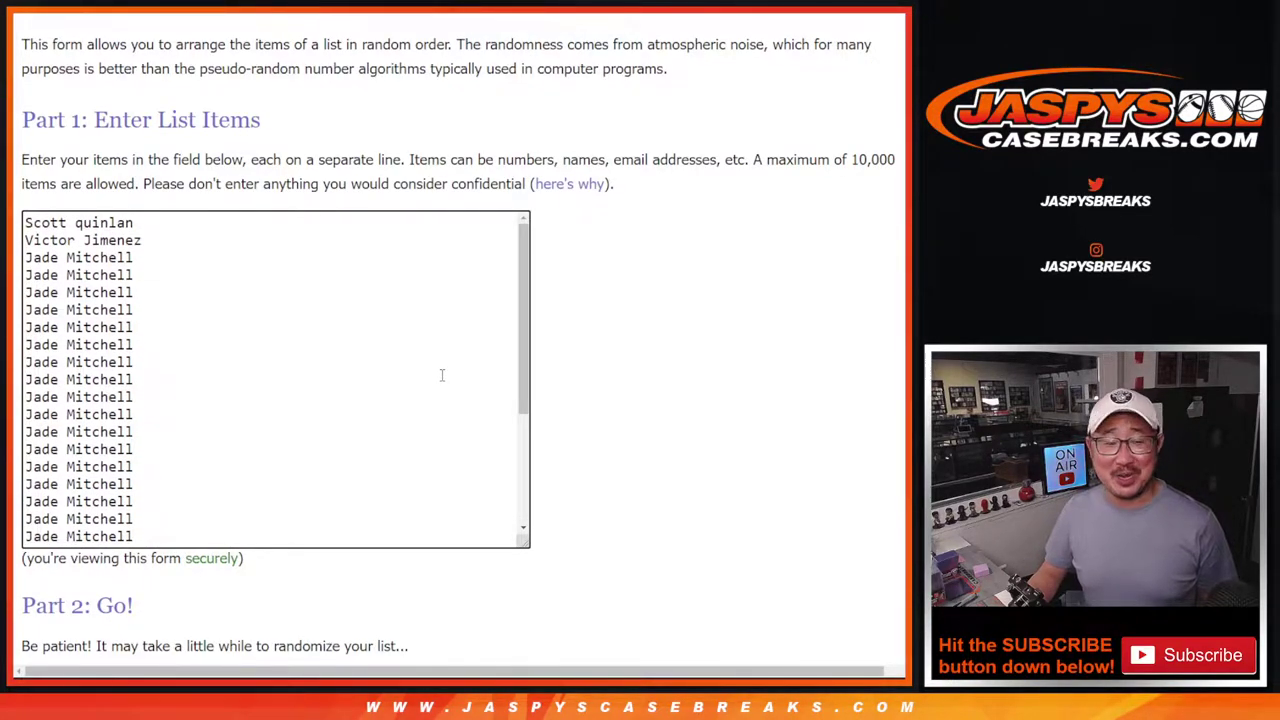
Review the customer names list, then roll two dice, landing 5 and 3 for a total of 8.
scroll(441, 375, down, 5)
scroll(440, 372, up, 5)
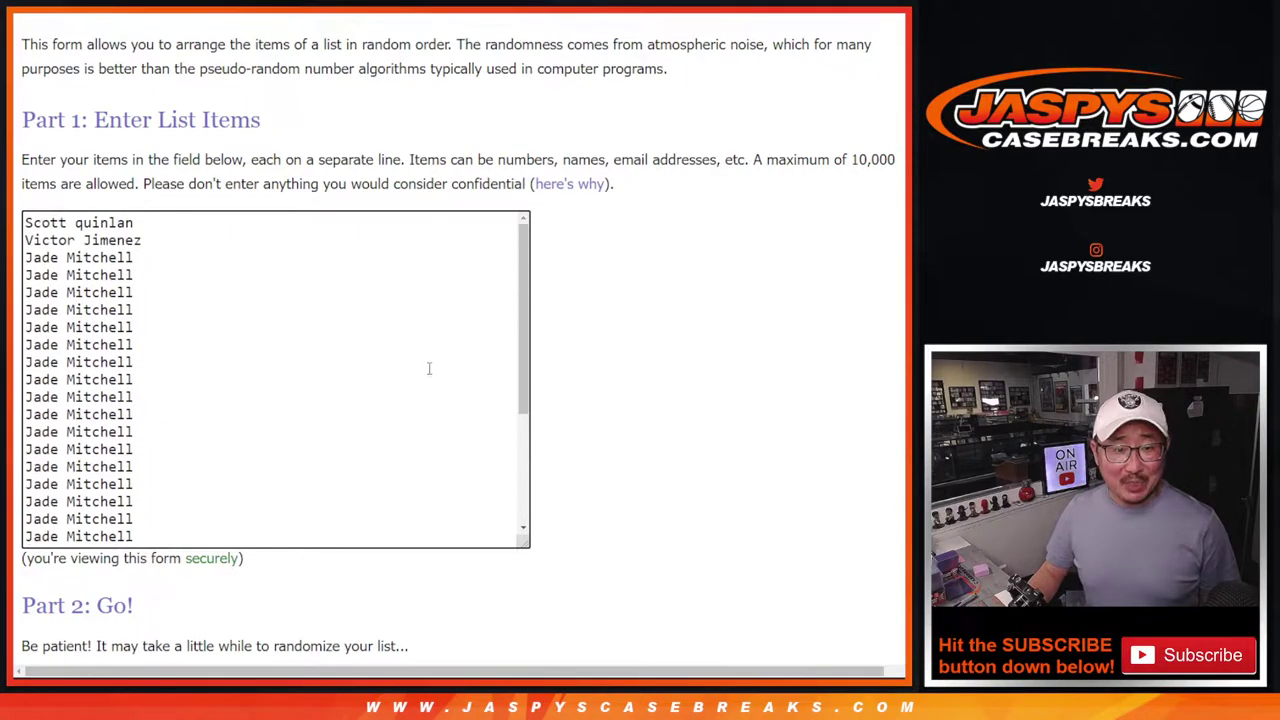
scroll(397, 303, down, 3)
scroll(399, 319, up, 3)
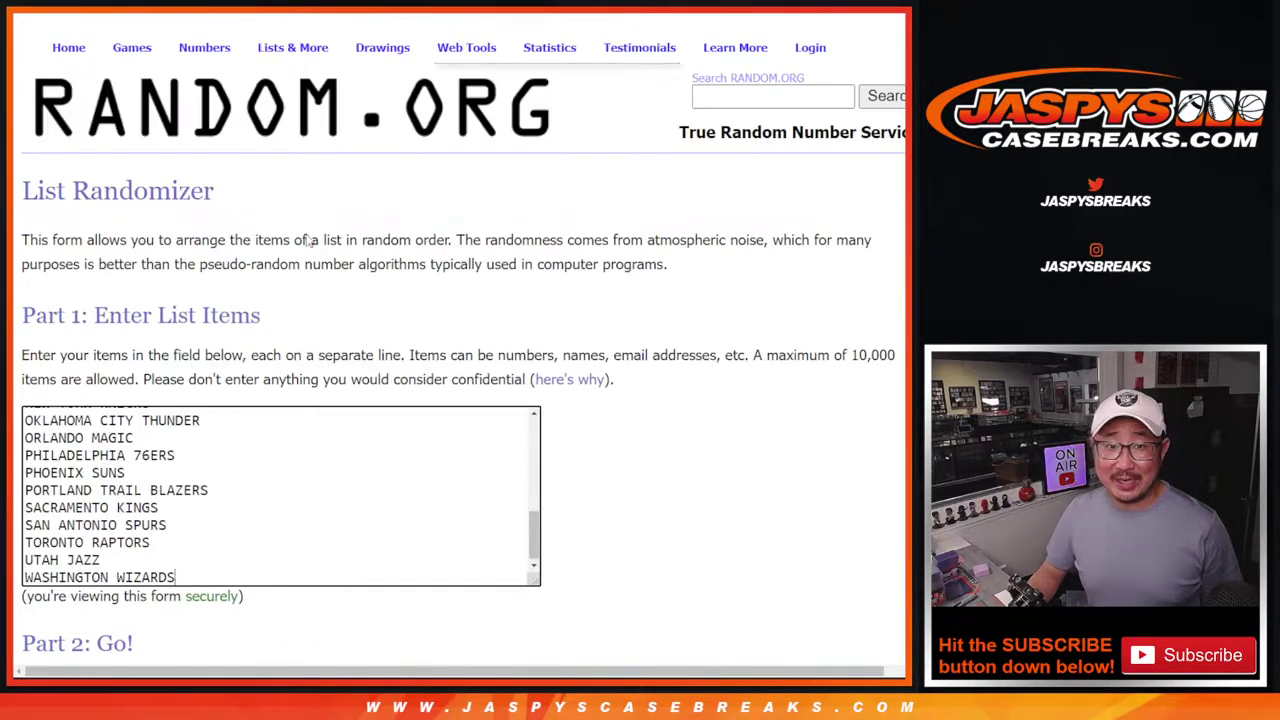
scroll(571, 320, down, 2)
scroll(425, 292, up, 5)
scroll(425, 292, down, 6)
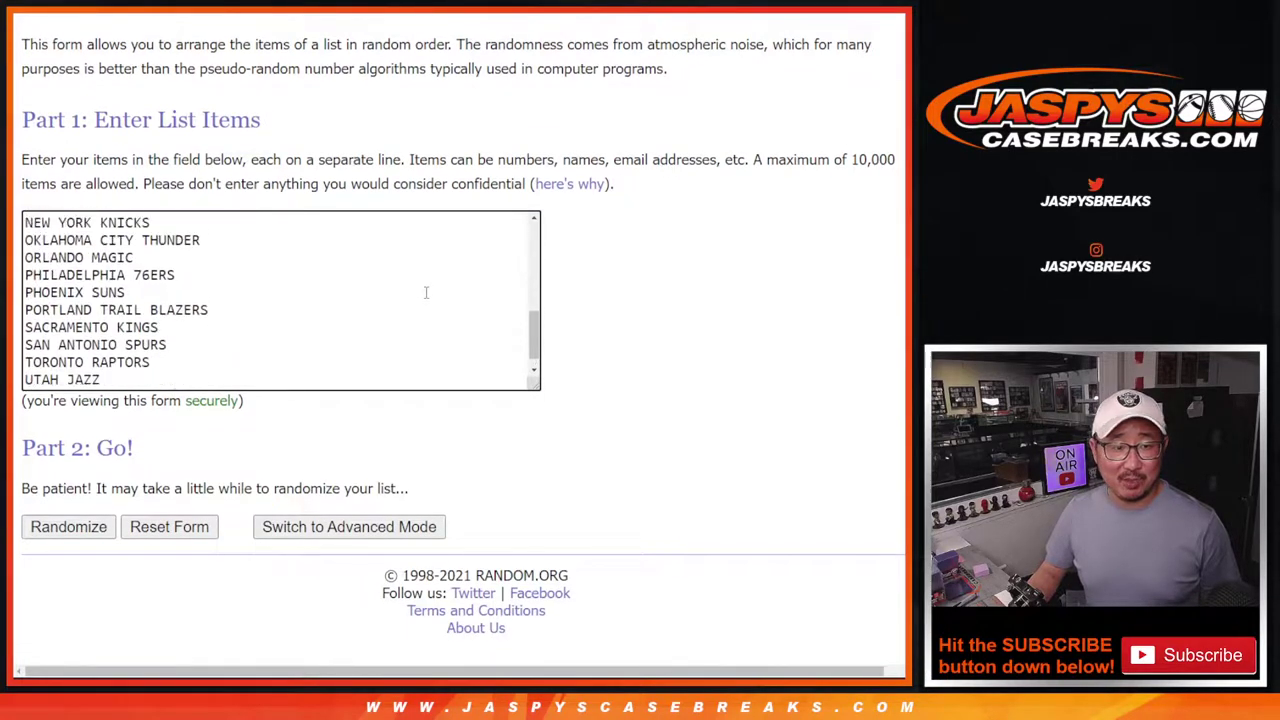
scroll(426, 291, up, 6)
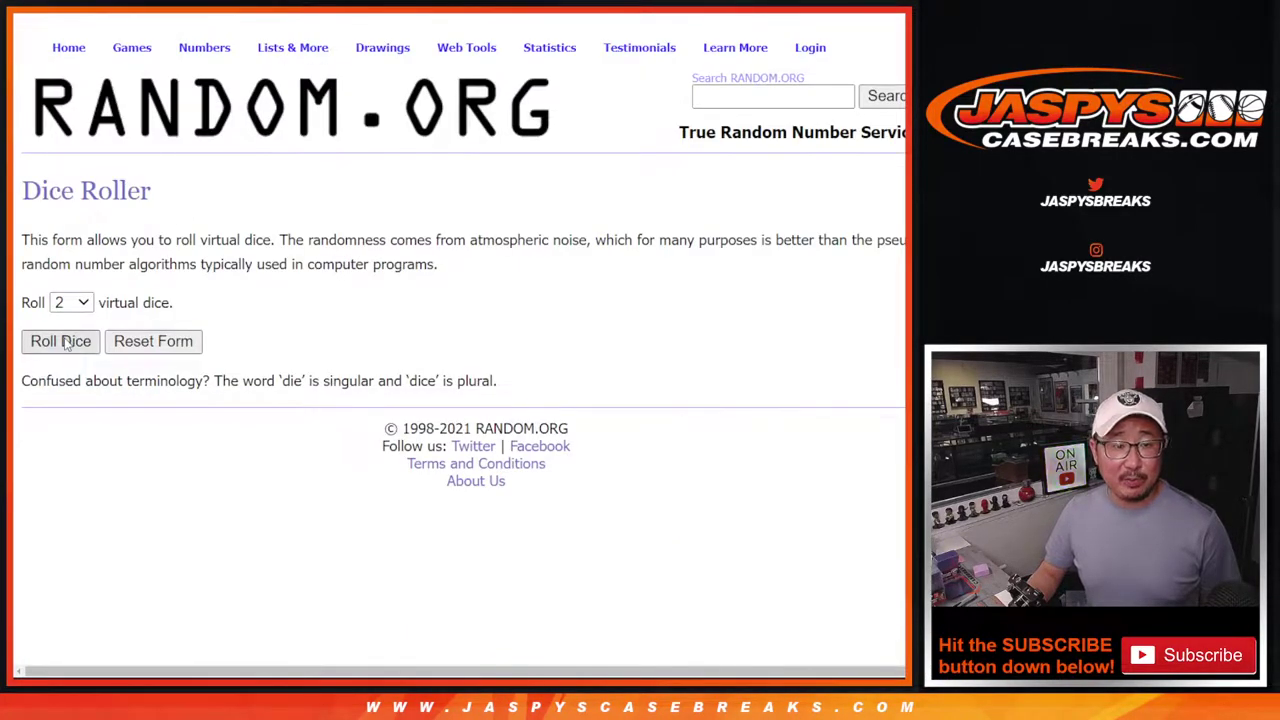
click(62, 341)
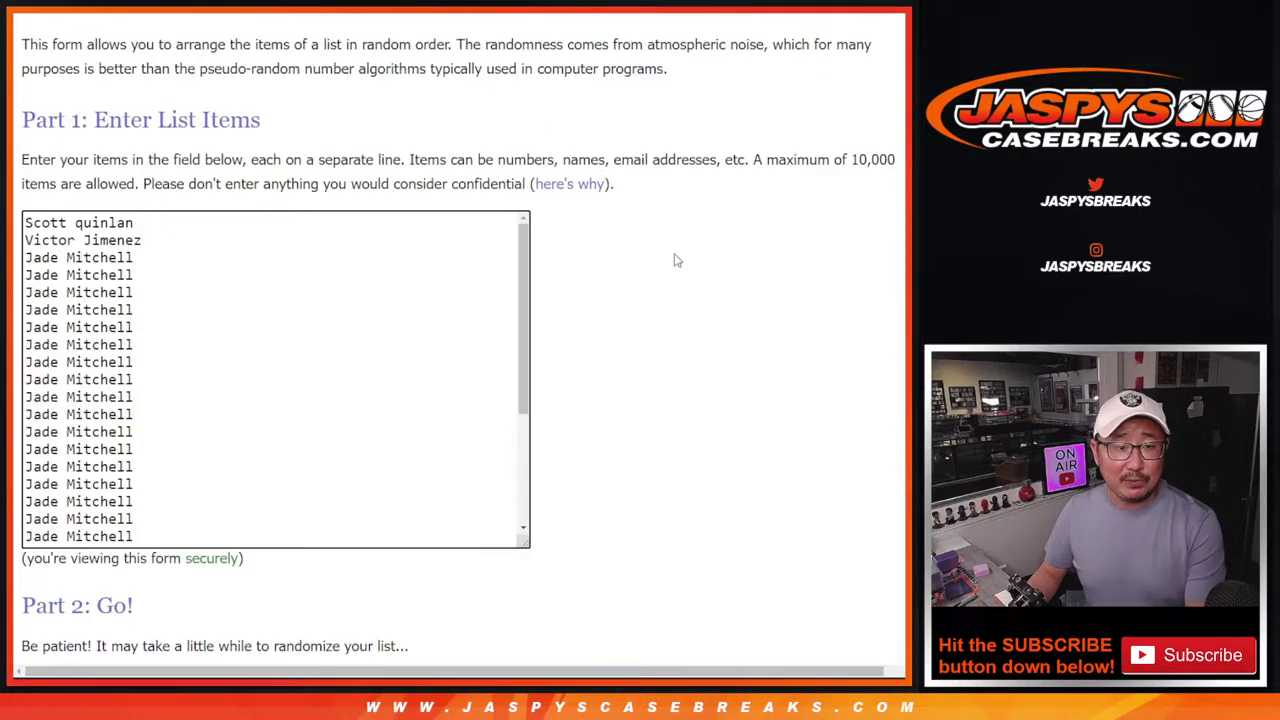
Randomize the 30 customer names and reshuffle through the first four passes.
scroll(674, 260, down, 2)
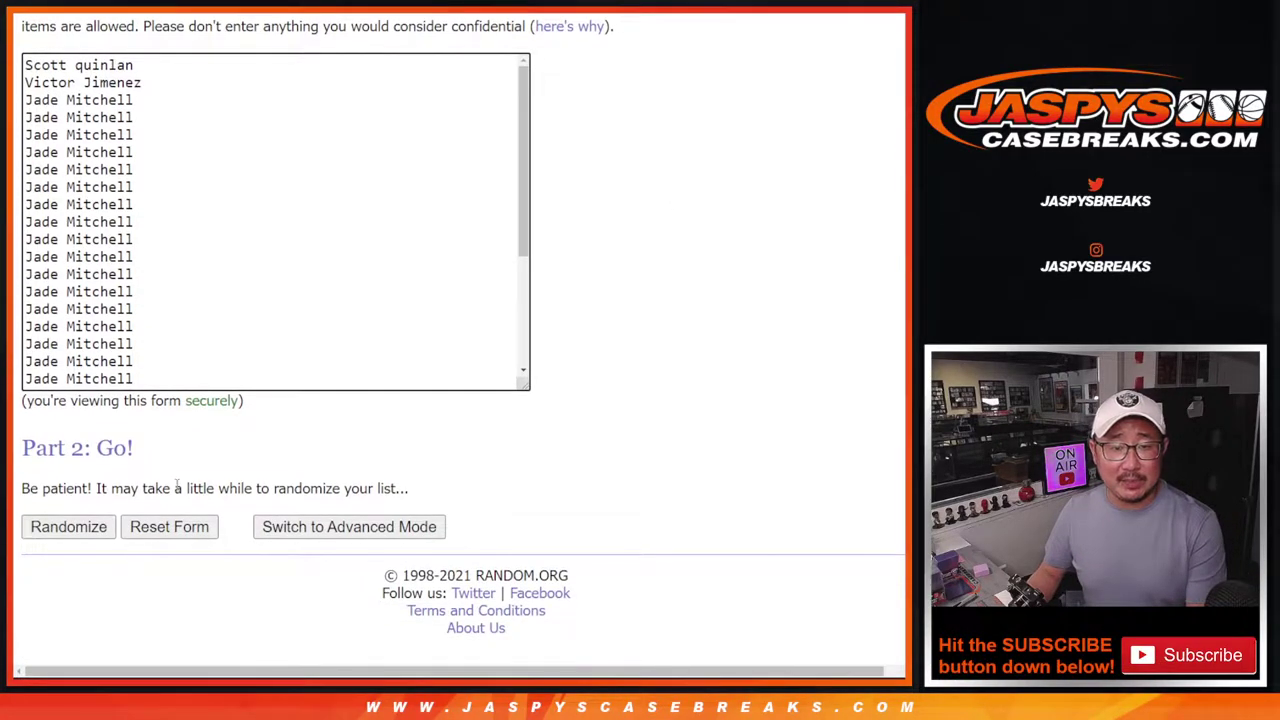
click(66, 527)
scroll(57, 535, down, 5)
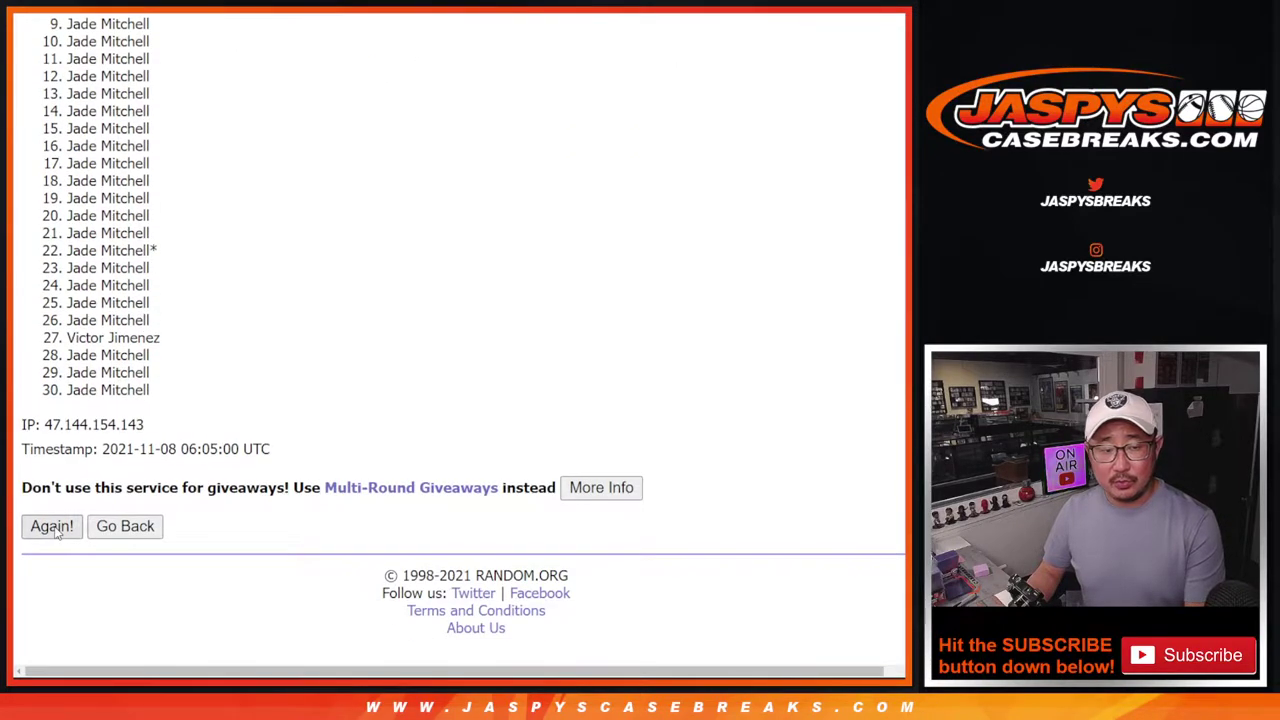
click(52, 526)
scroll(57, 535, down, 5)
click(52, 527)
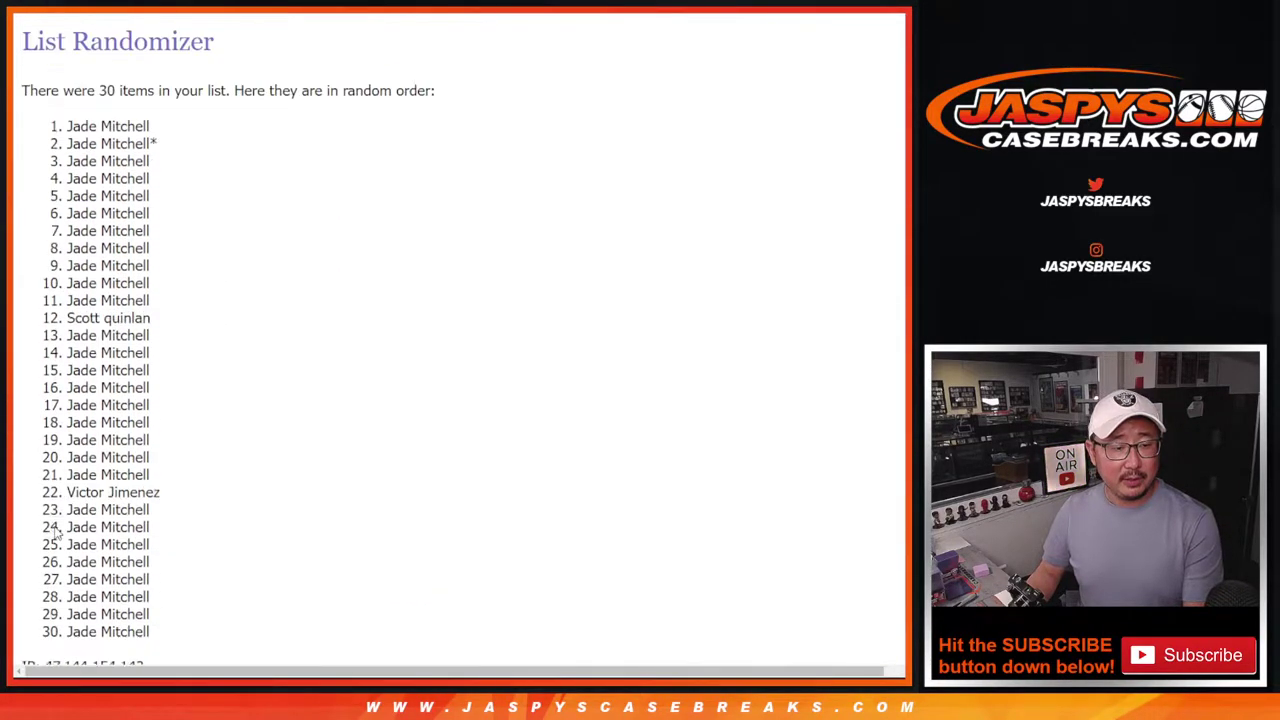
scroll(57, 535, down, 5)
click(52, 527)
Continue reshuffling to eight passes in total and select the final name order.
scroll(55, 531, down, 5)
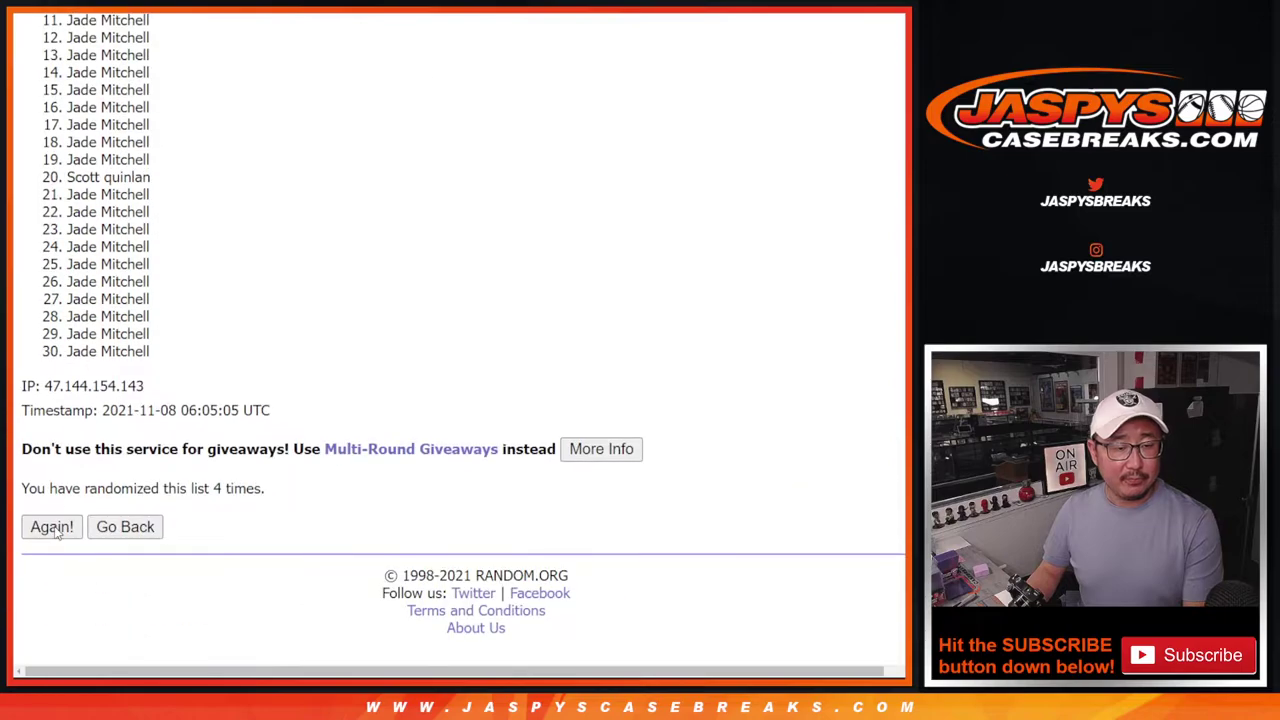
click(52, 527)
scroll(57, 535, down, 5)
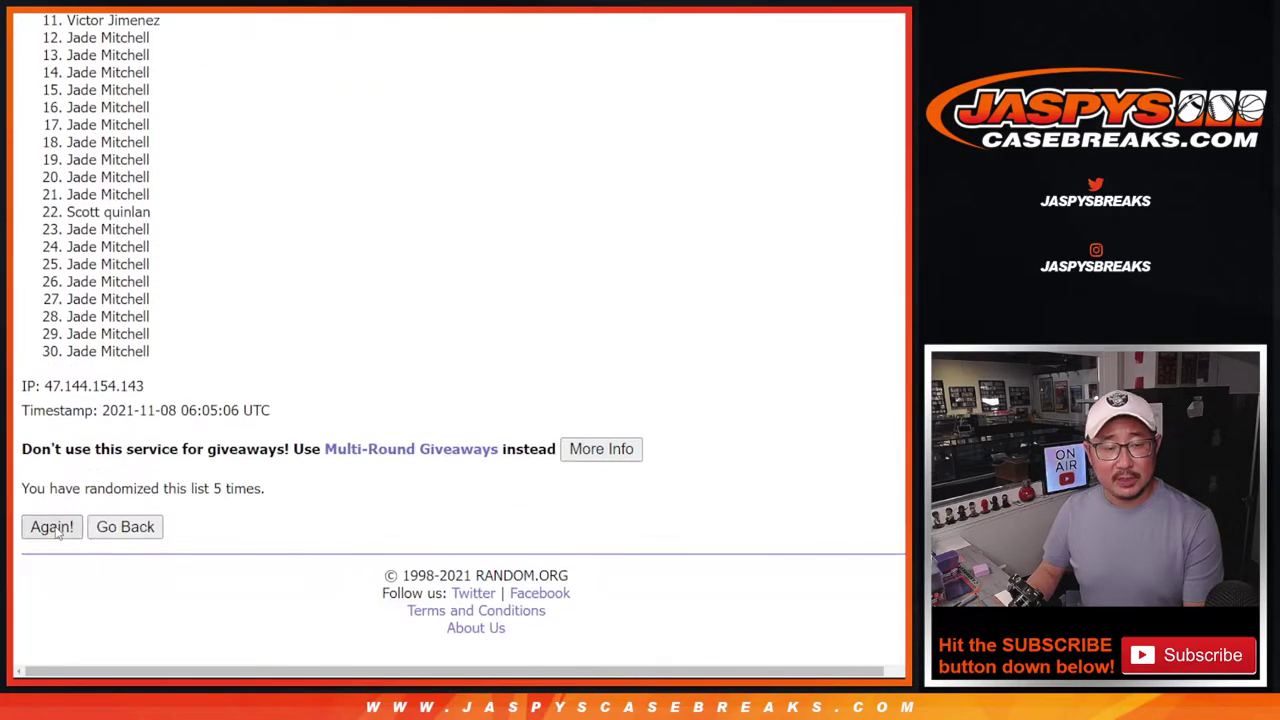
click(52, 527)
scroll(57, 535, down, 5)
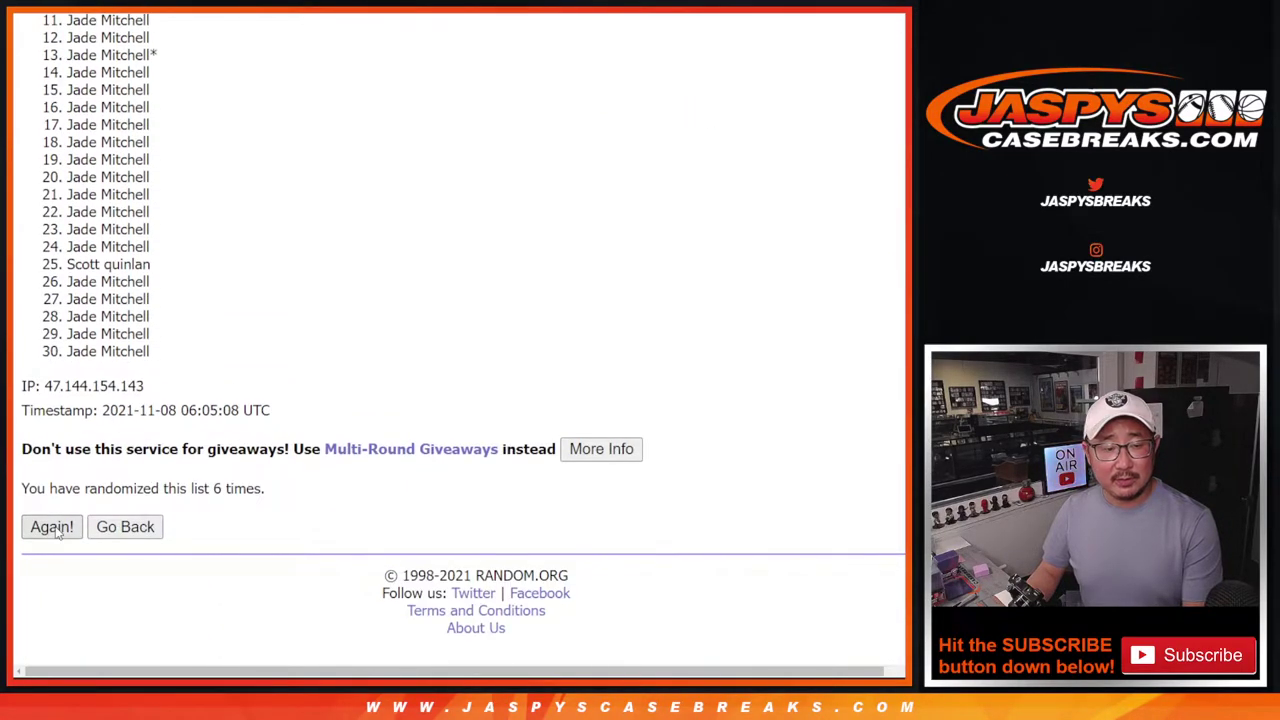
click(52, 527)
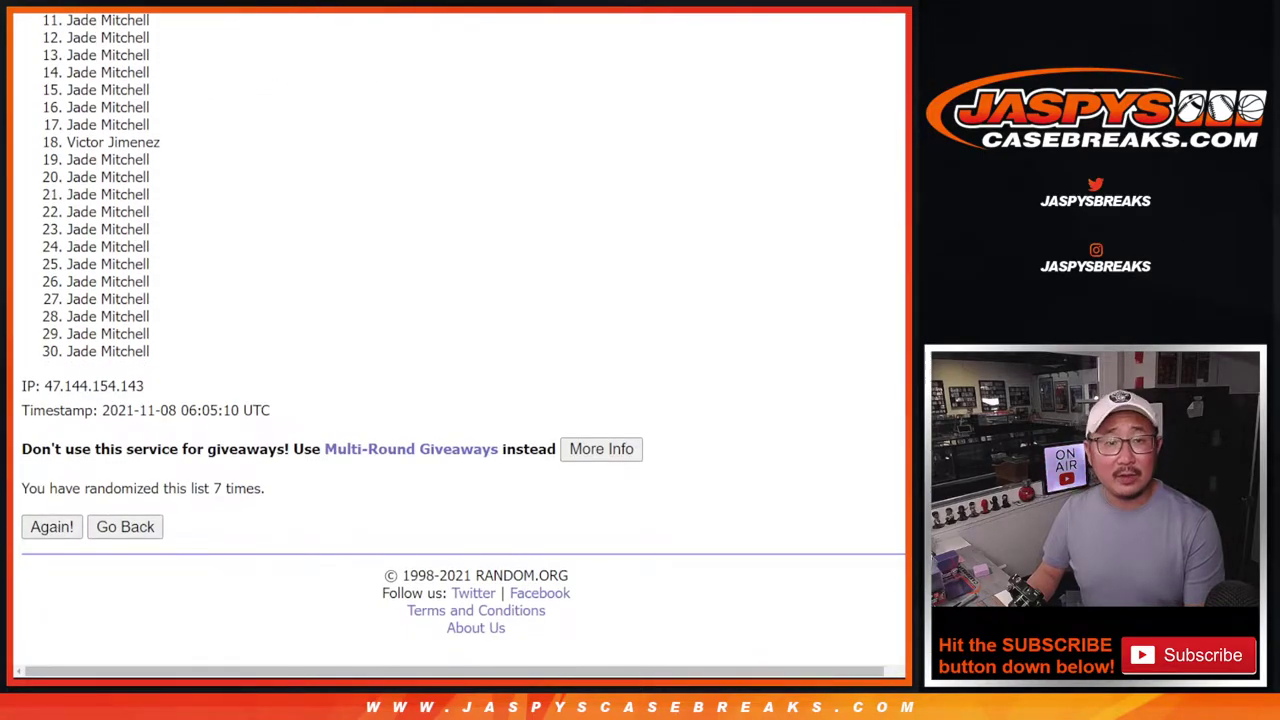
key(ctrl+Tab)
key(ctrl+Tab)
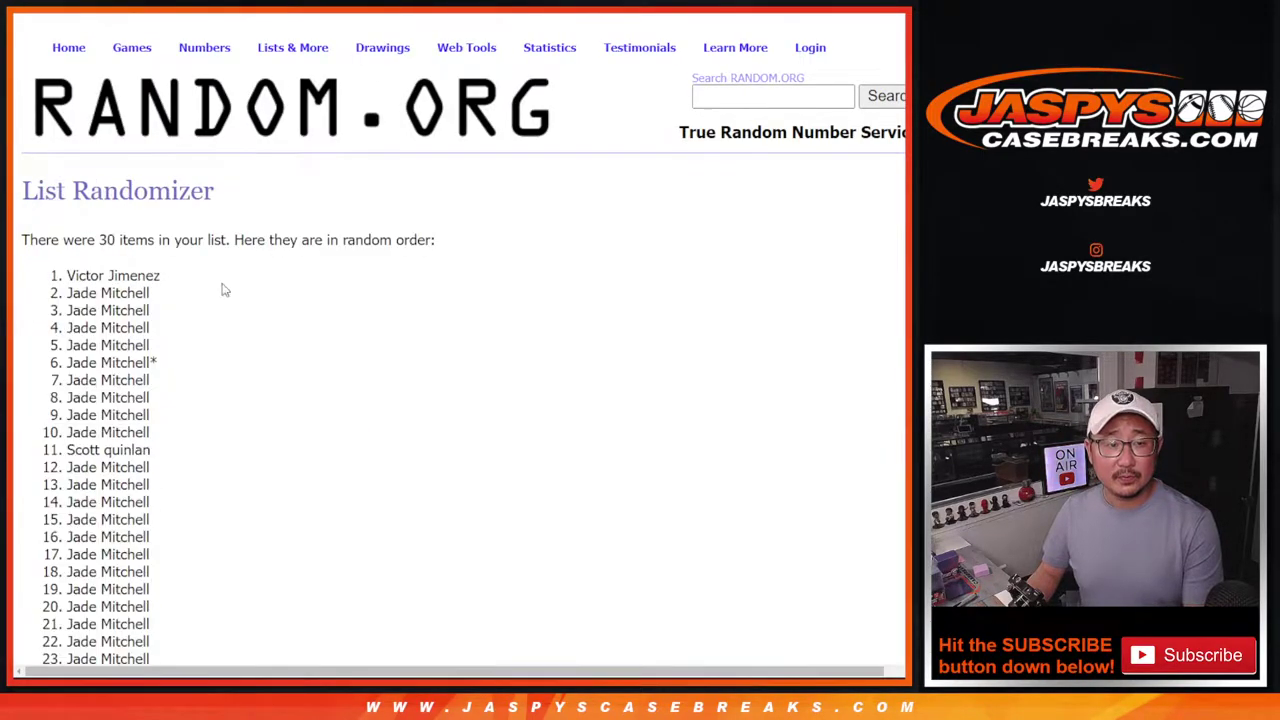
drag(68, 278, 180, 354)
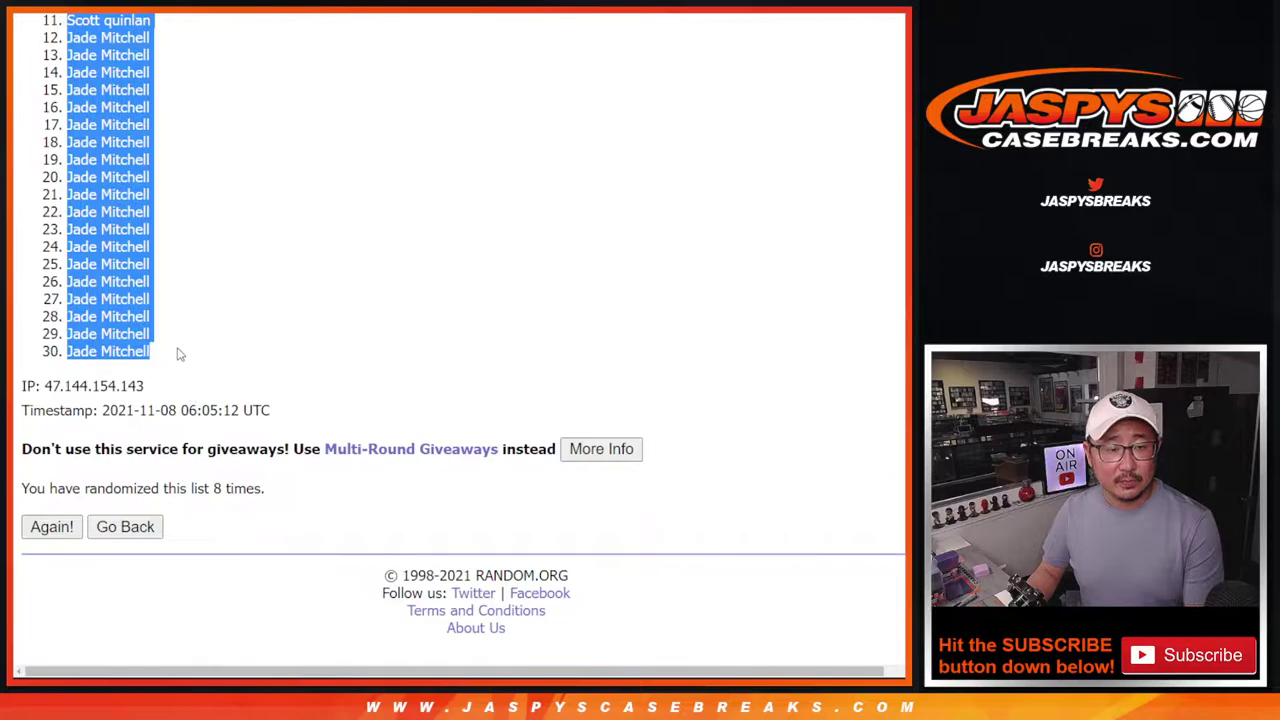
Paste the shuffled customer names into the sheet's column A starting at A1.
key(ctrl+Tab)
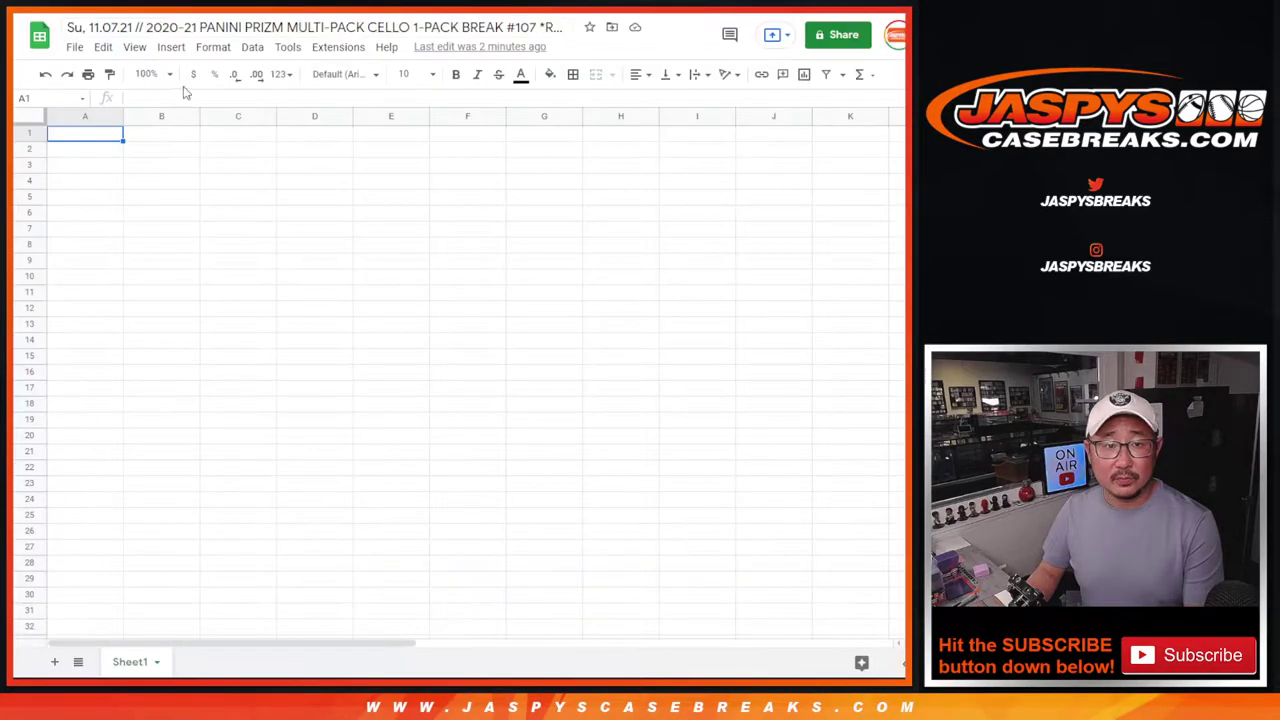
right_click(83, 140)
click(120, 194)
Return to the NBA team list on RANDOM.ORG and randomize it four times.
key(ctrl+Tab)
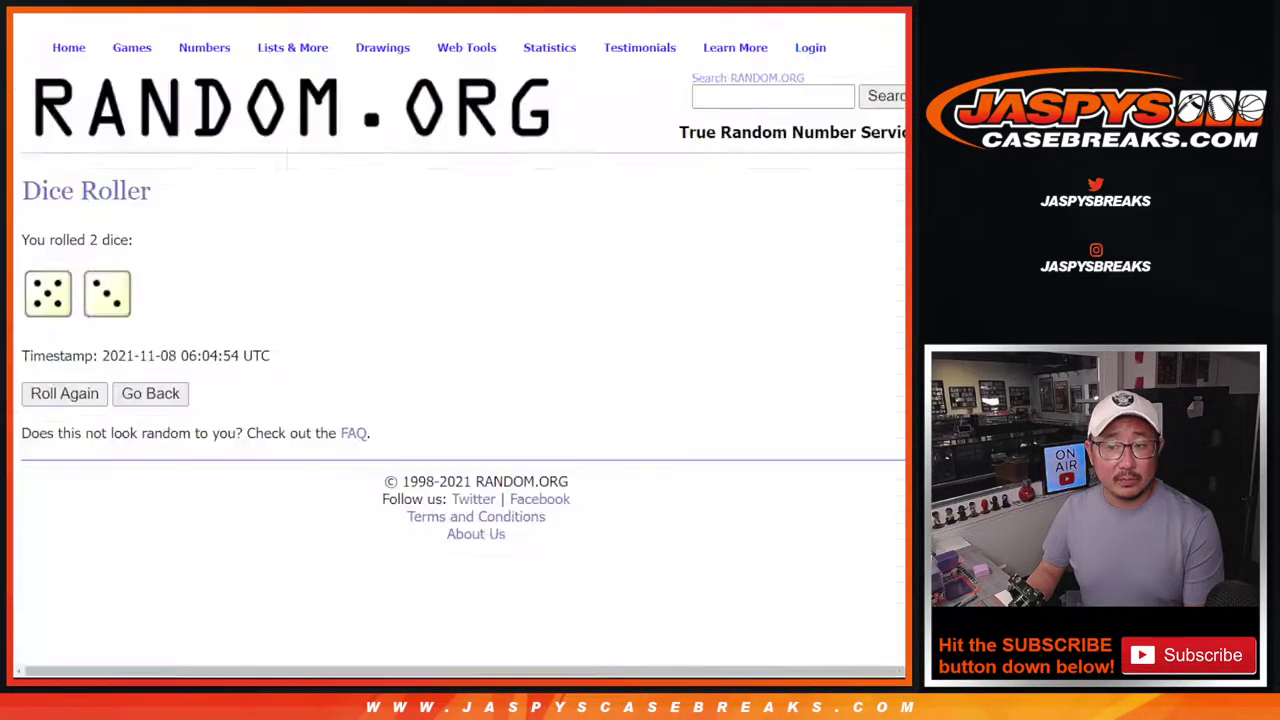
key(ctrl+Tab)
key(alt+Left)
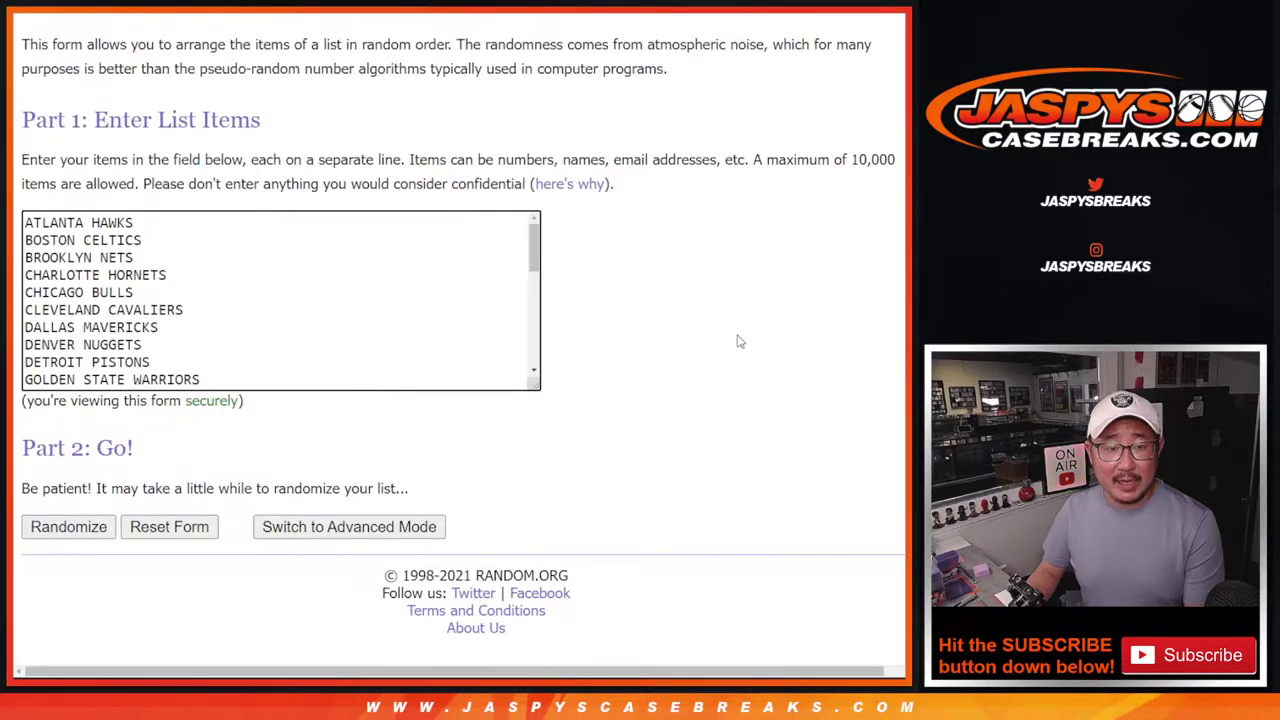
click(68, 527)
scroll(68, 533, down, 3)
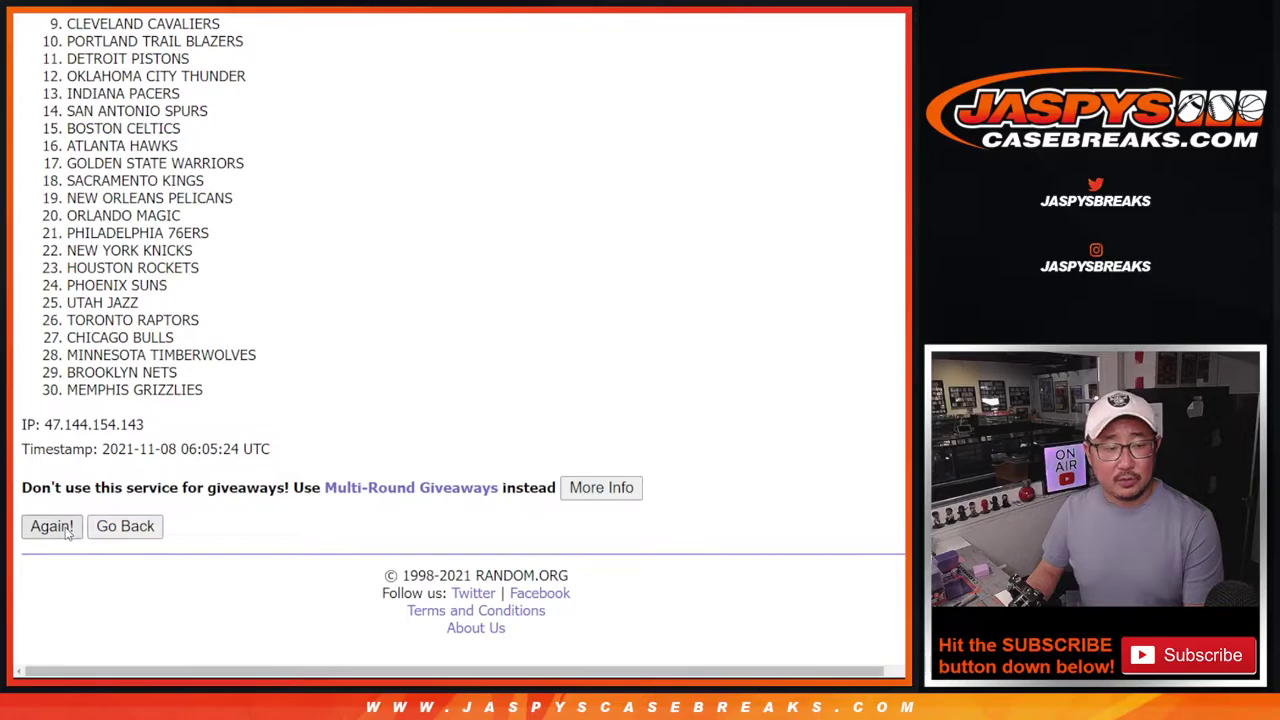
click(67, 530)
scroll(67, 532, down, 2)
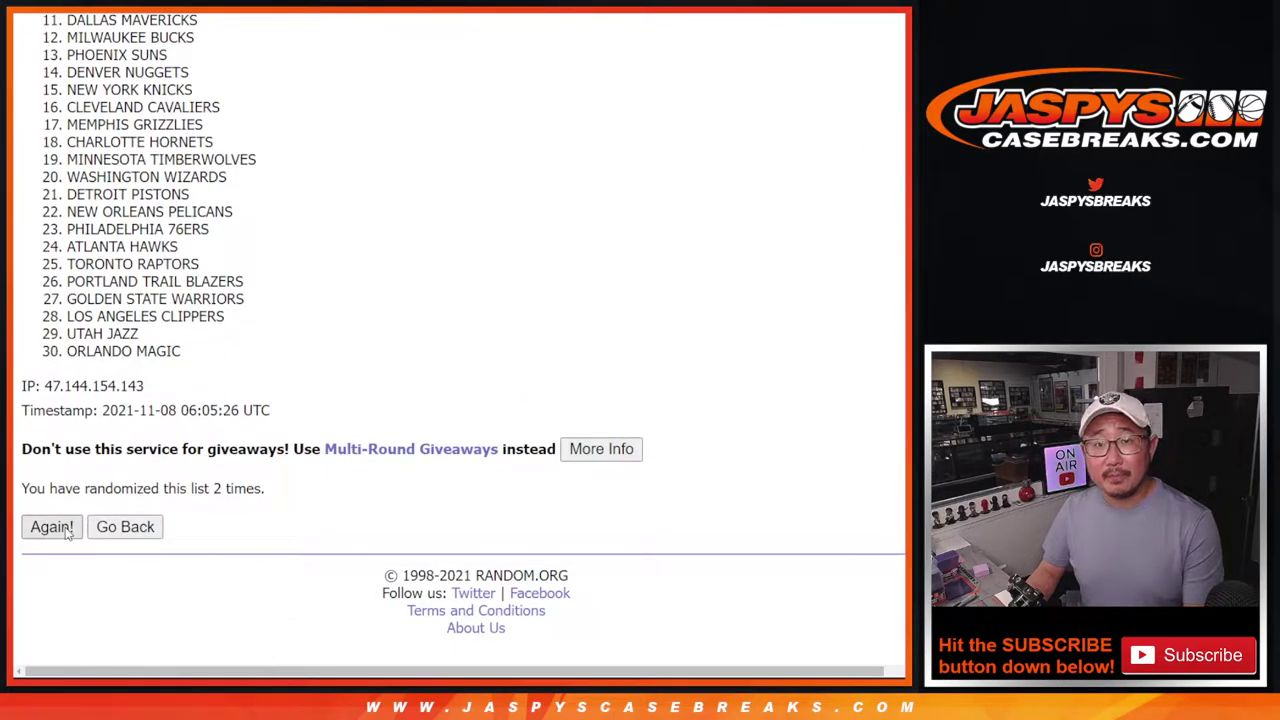
click(52, 527)
click(52, 527)
Reshuffle the teams to eight passes and select the final list, Houston Rockets to Orlando Magic.
scroll(68, 533, down, 3)
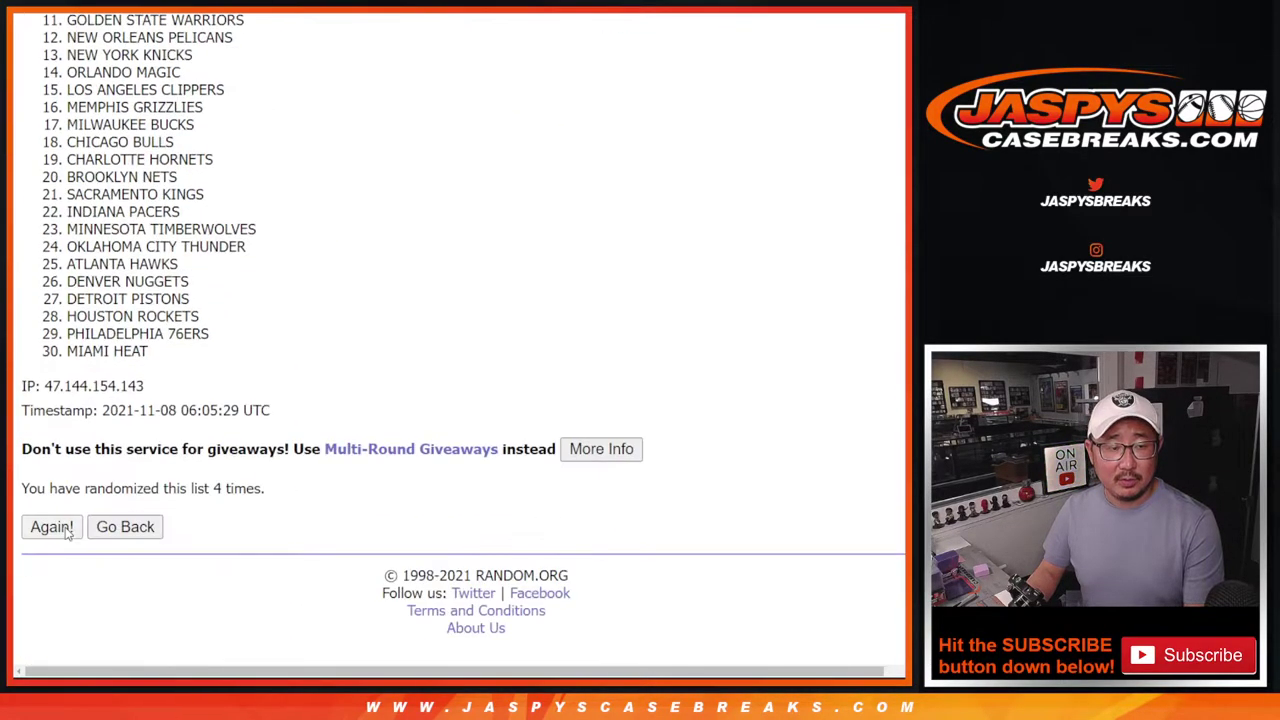
click(67, 533)
scroll(67, 533, down, 3)
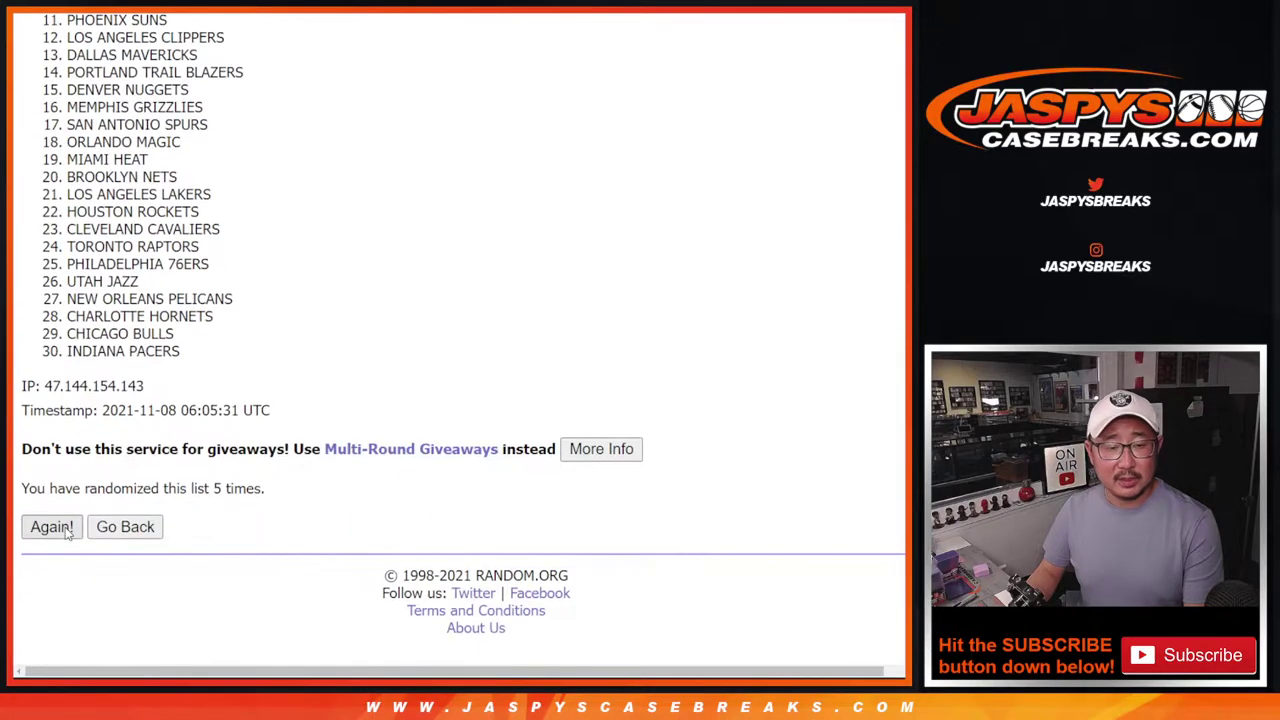
click(67, 533)
click(67, 533)
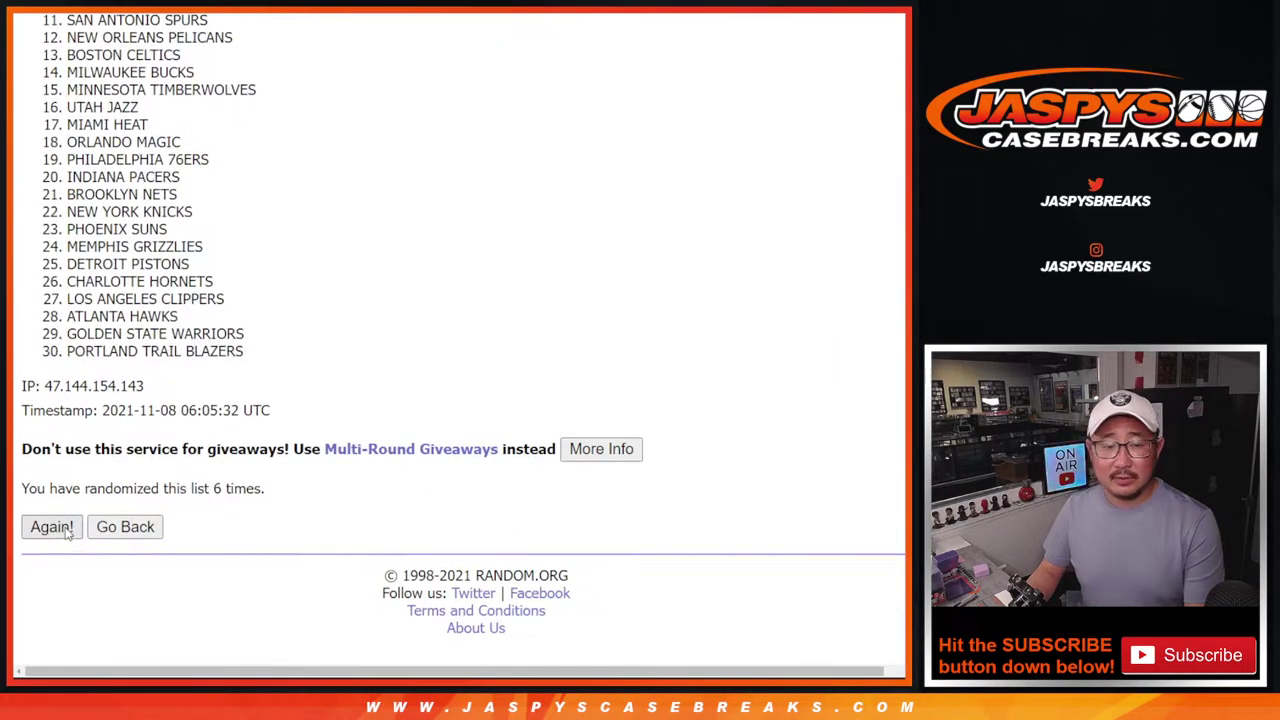
scroll(67, 533, down, 3)
click(67, 533)
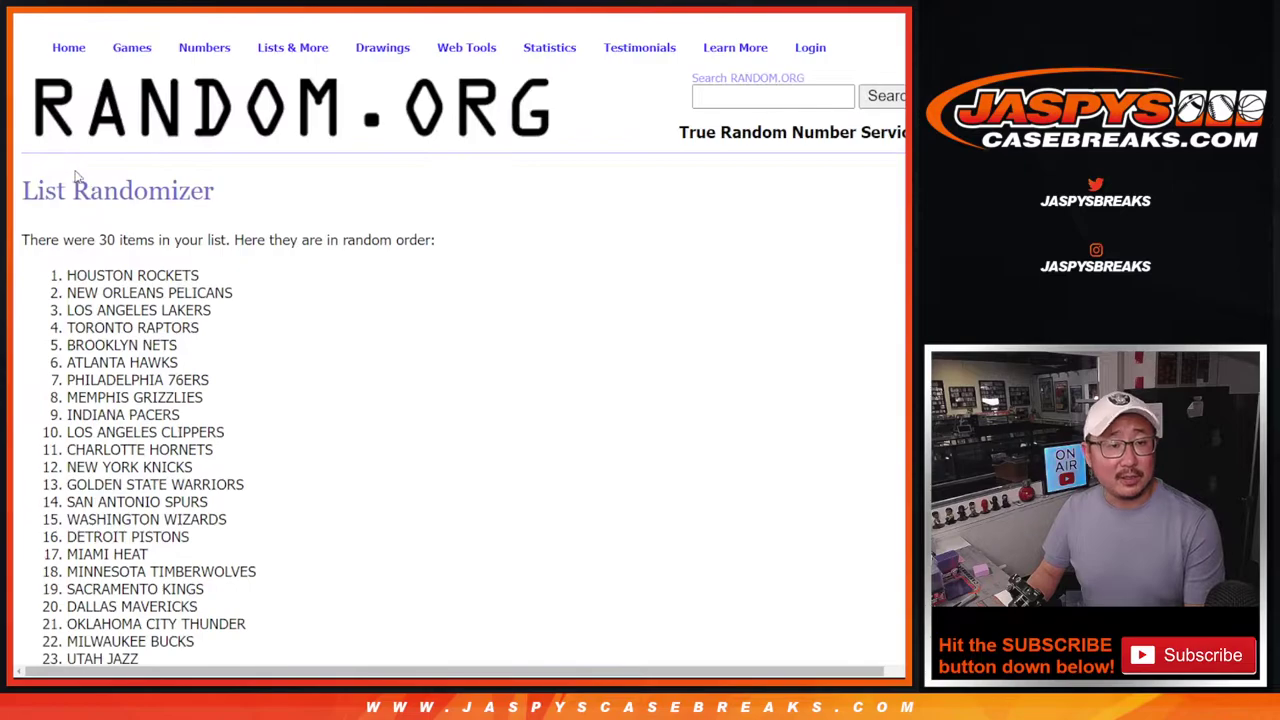
drag(70, 288, 223, 356)
key(ctrl+c)
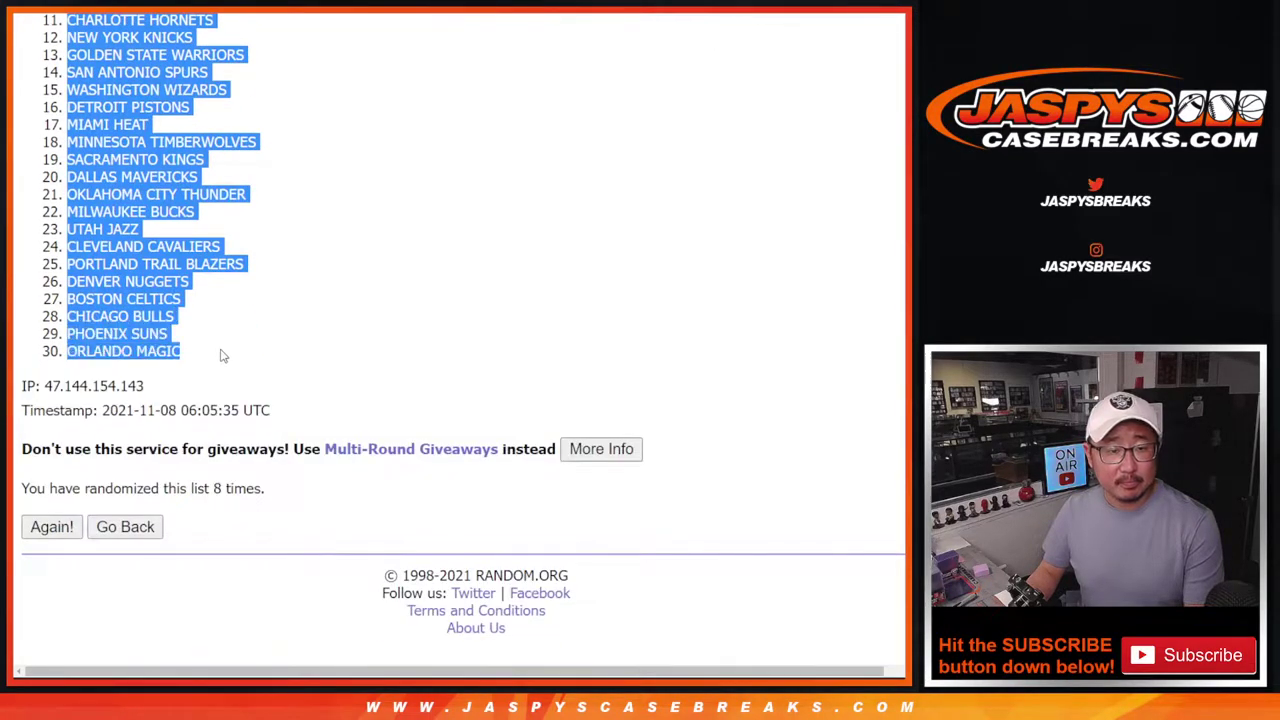
Paste the shuffled NBA teams into B1:B30 beside the buyer names.
key(alt+Tab)
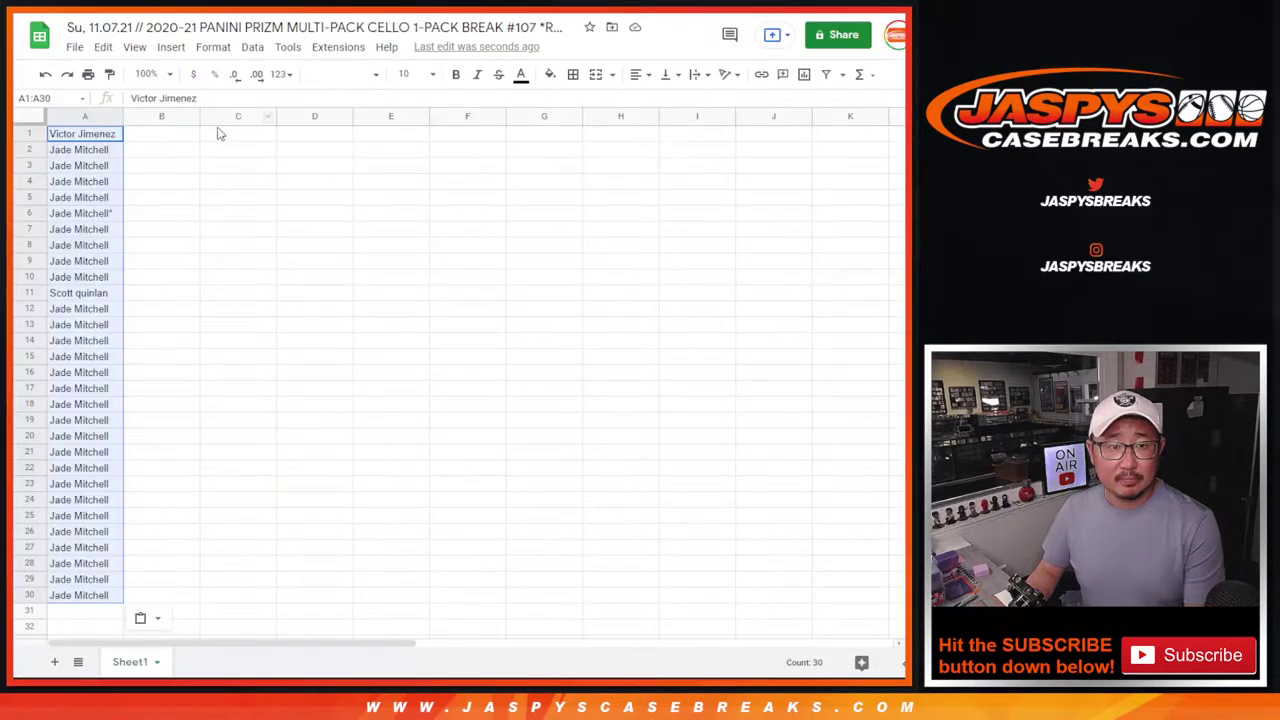
right_click(196, 137)
click(229, 194)
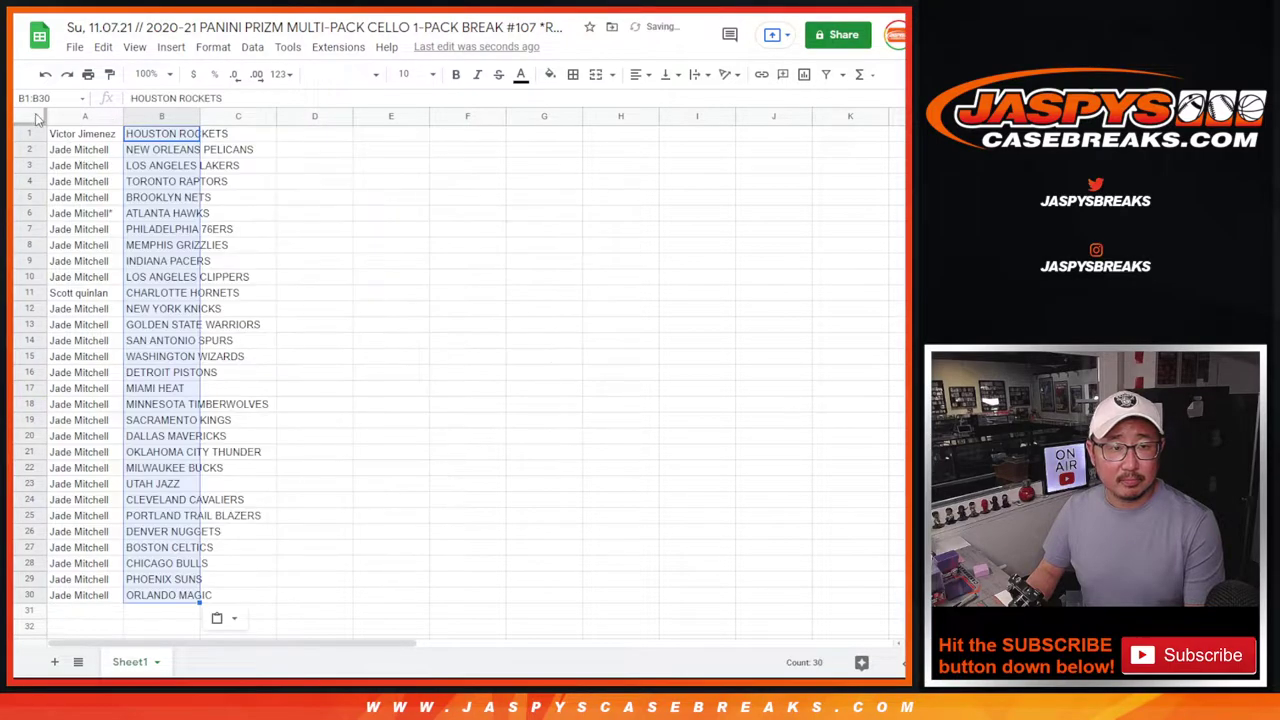
Set the whole sheet to Raleway font, size 12, and zoom the view to 150%.
key(ctrl+a)
click(340, 74)
click(355, 223)
click(410, 74)
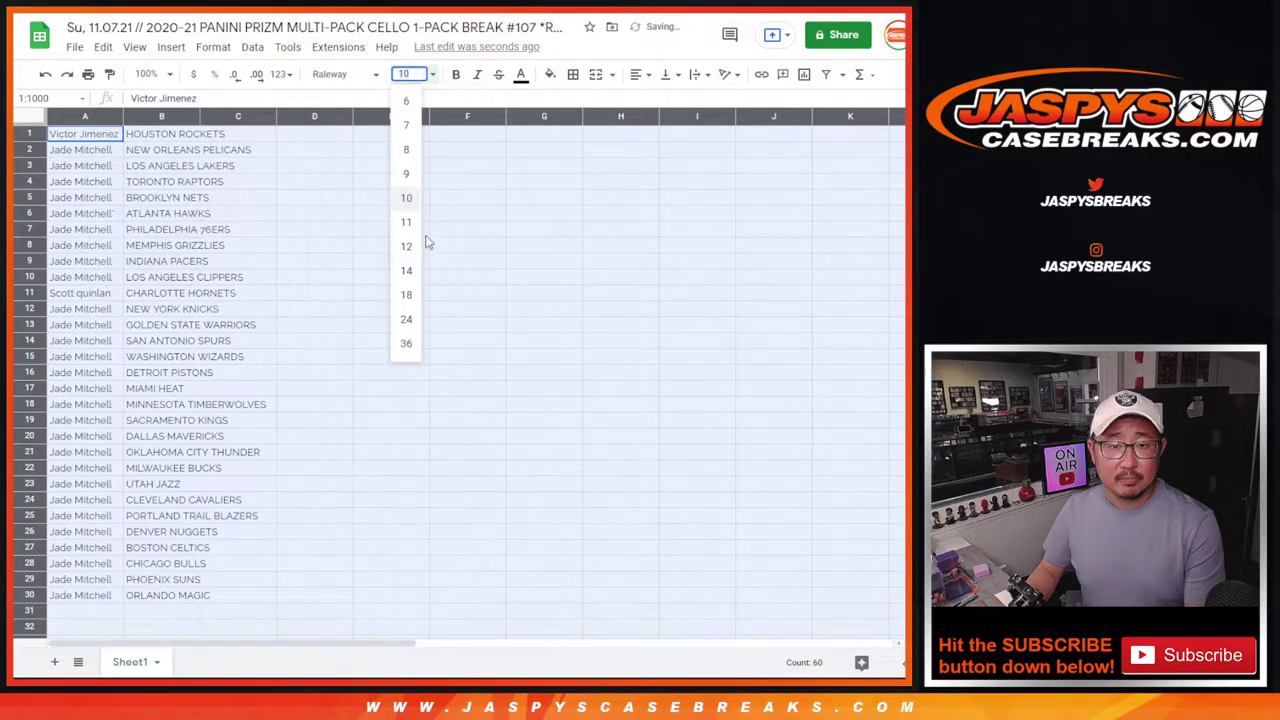
click(408, 248)
click(155, 74)
click(150, 231)
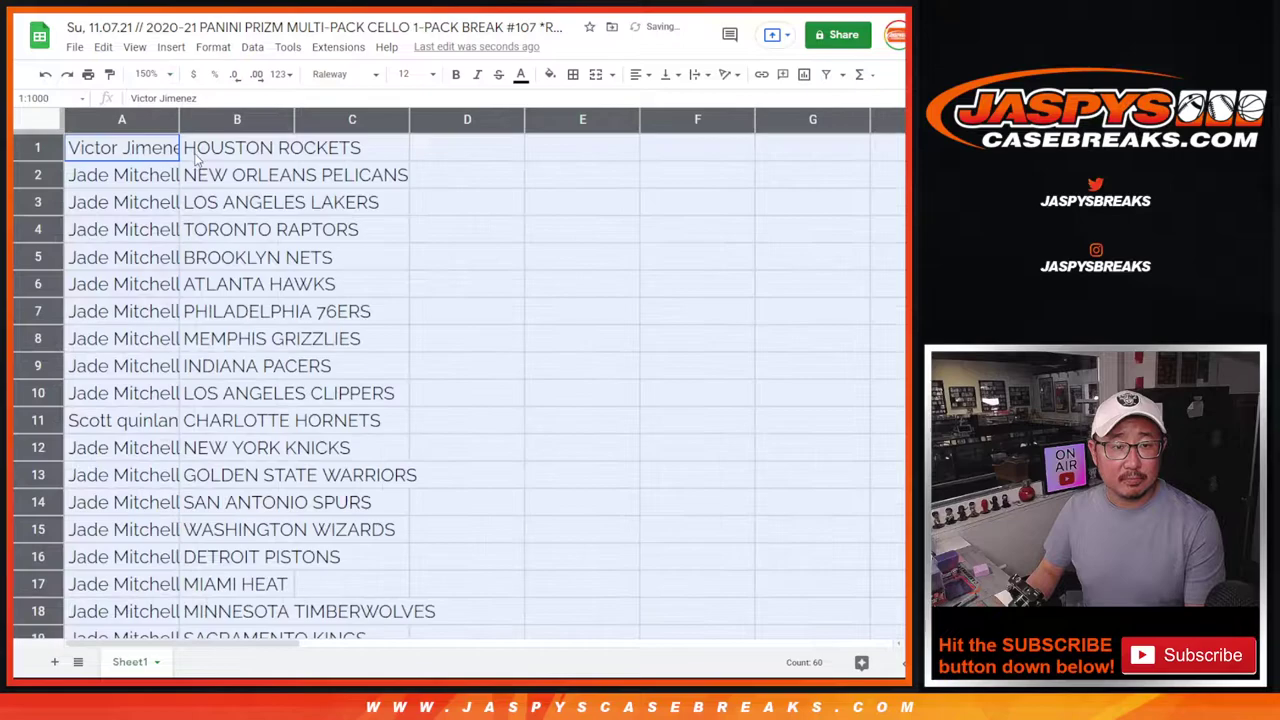
Auto-fit columns A and B, check rows 1 and 11, and select column B.
double_click(177, 120)
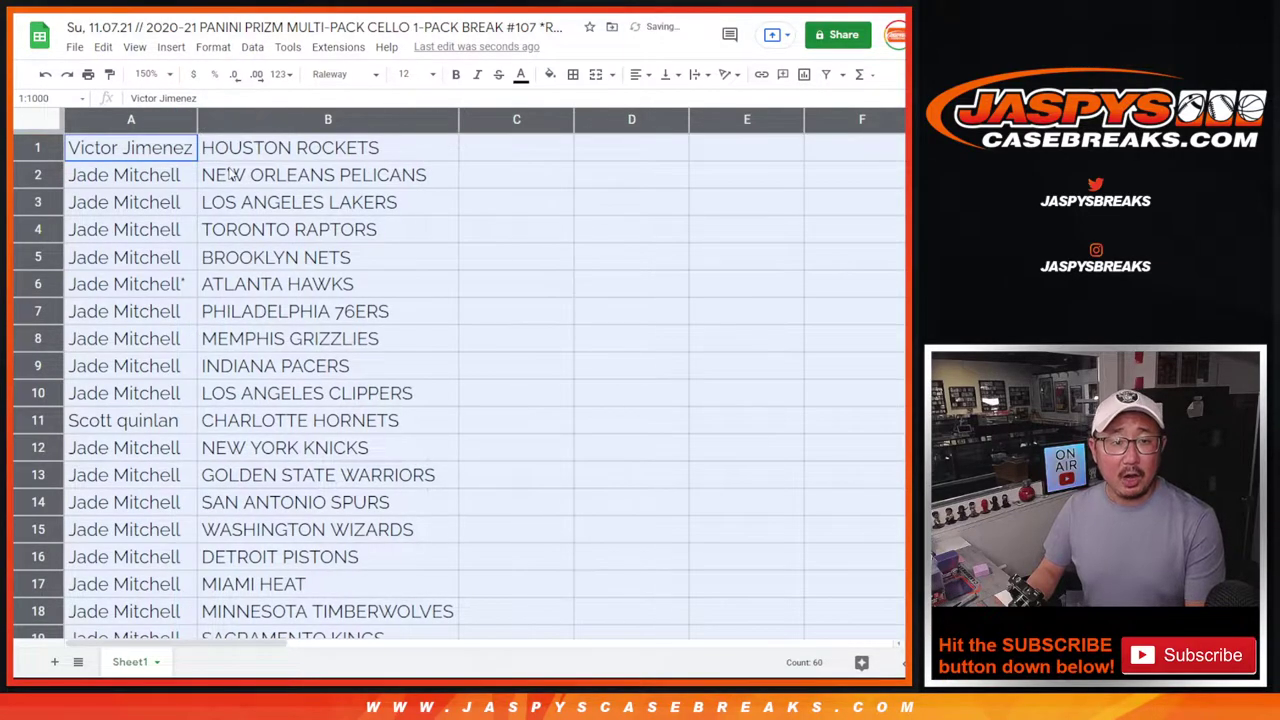
click(45, 147)
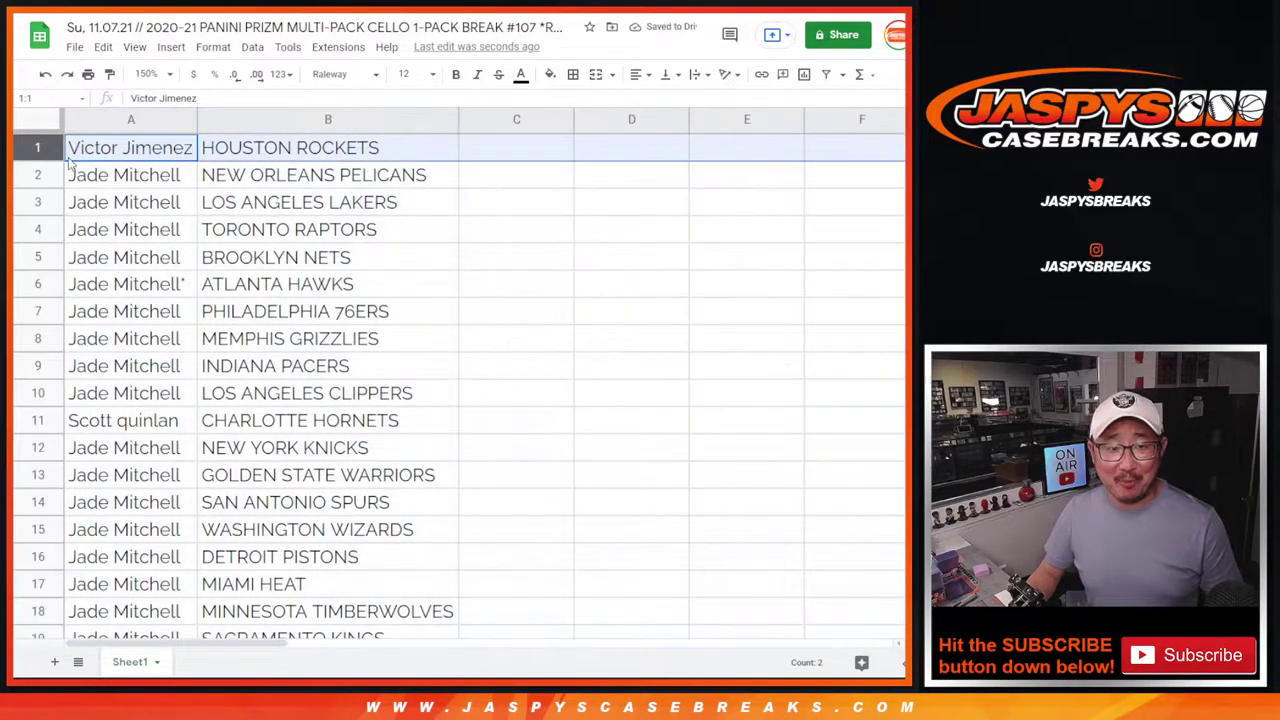
ctrl+click(45, 421)
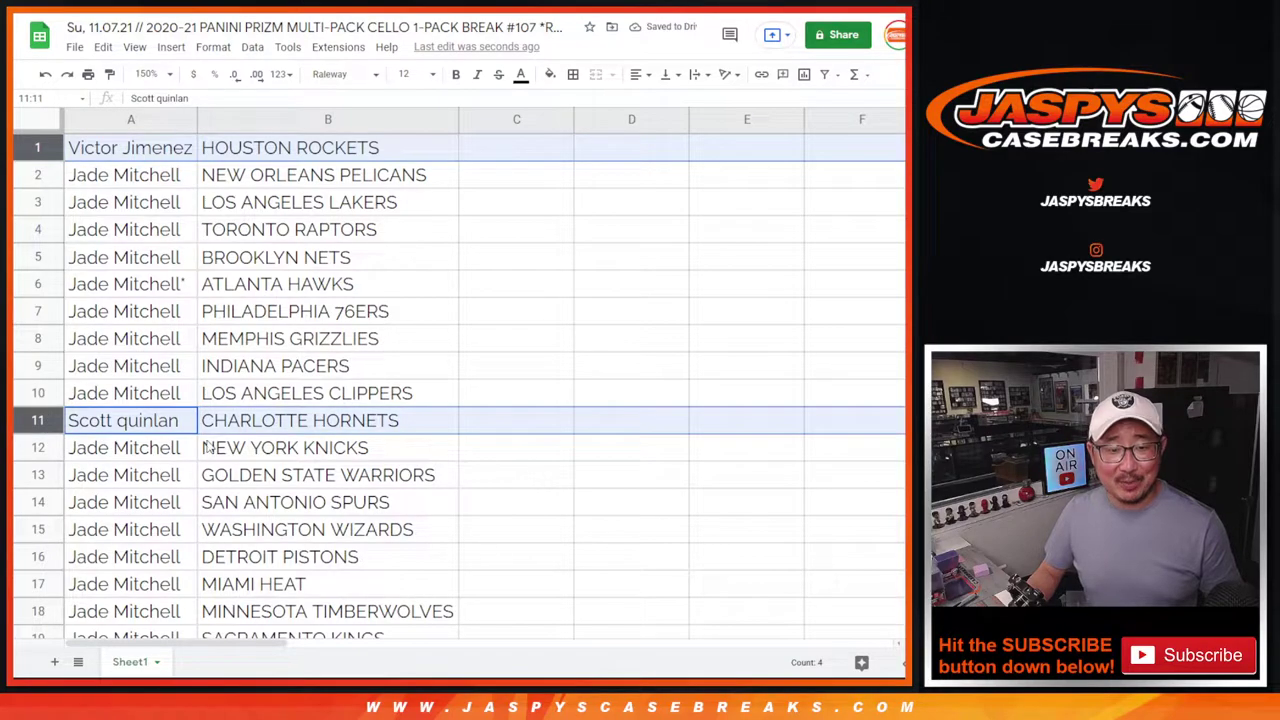
scroll(207, 447, down, 2)
scroll(460, 390, down, 2)
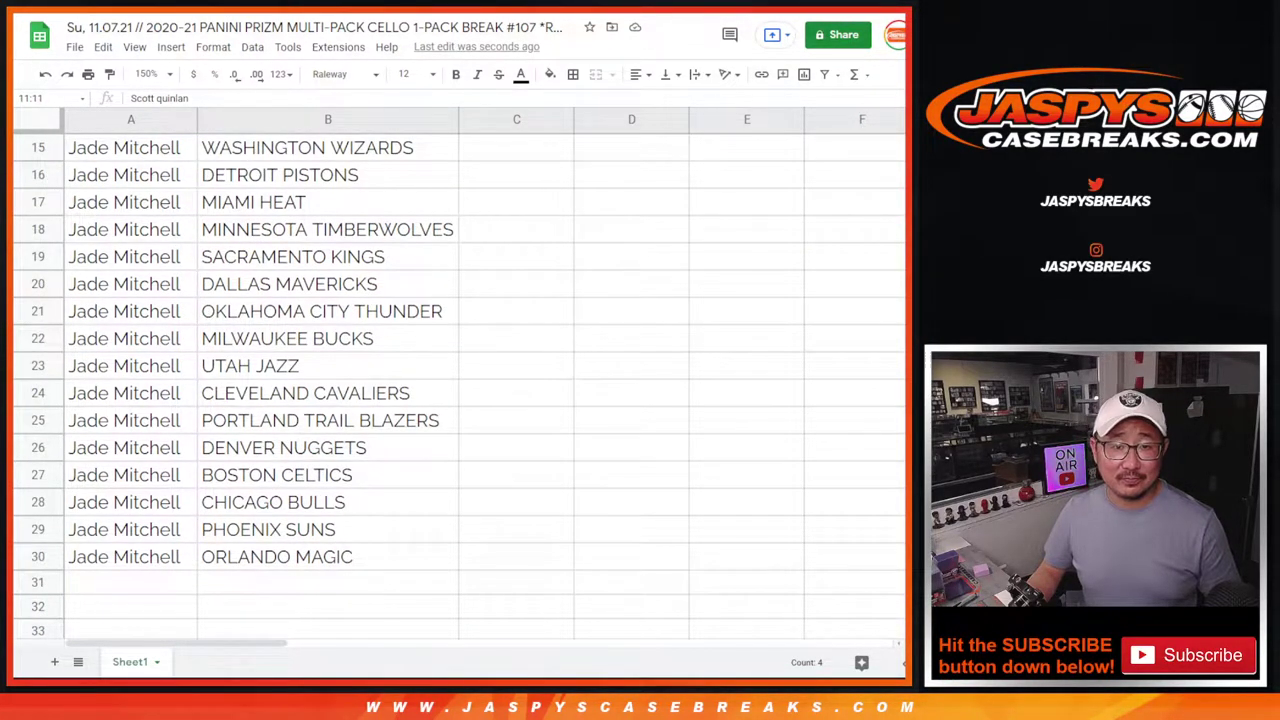
scroll(460, 390, up, 5)
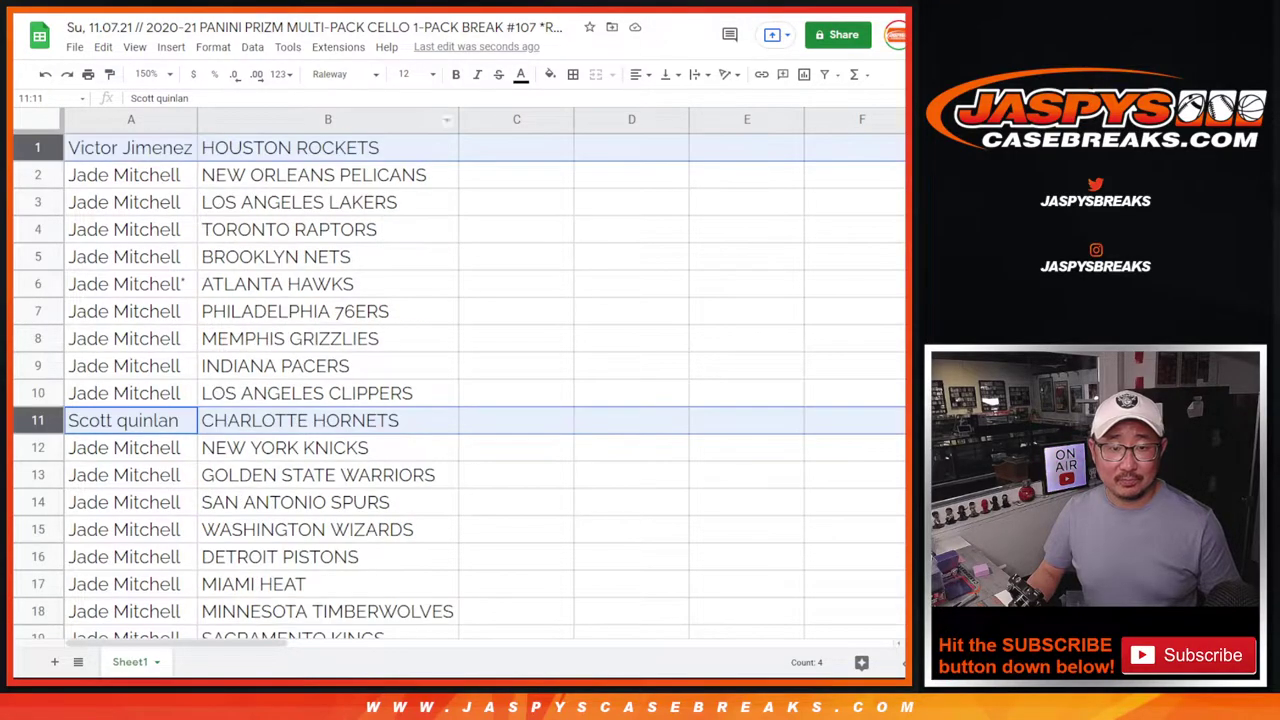
click(405, 232)
scroll(354, 322, down, 2)
scroll(354, 322, up, 2)
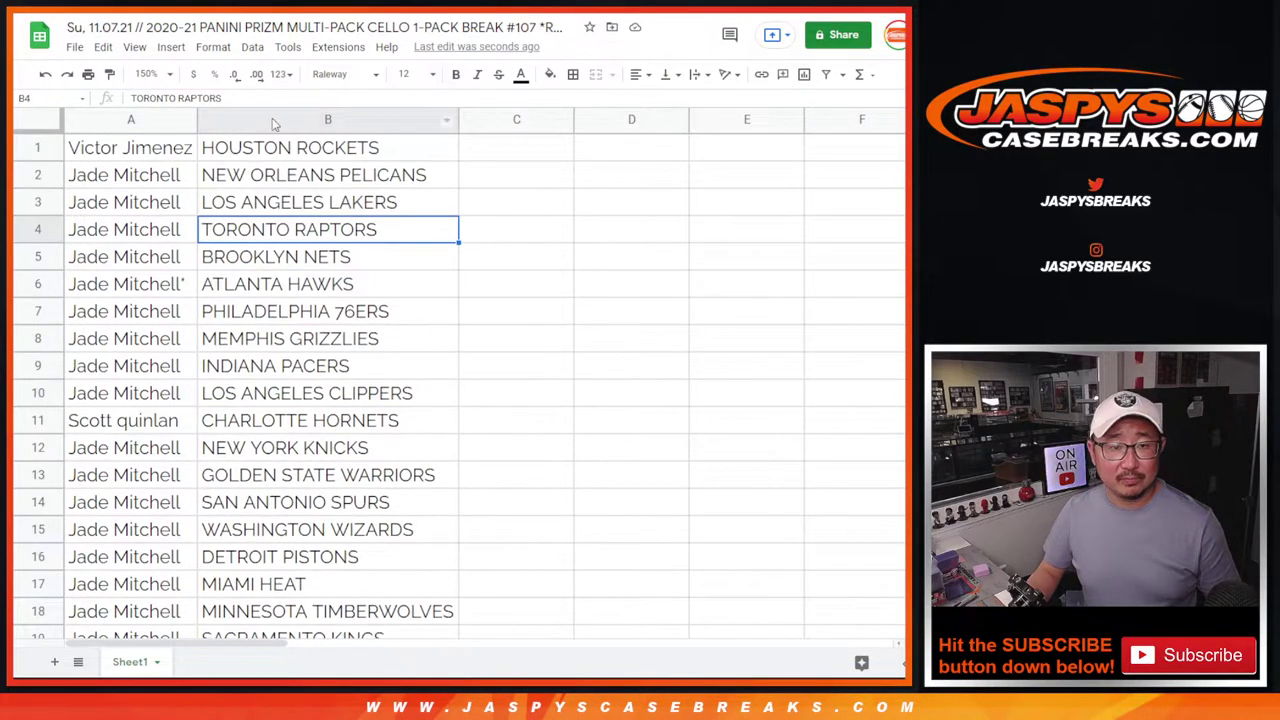
click(275, 122)
Sort the sheet A to Z by team and apply all borders to A1:B30.
right_click(264, 118)
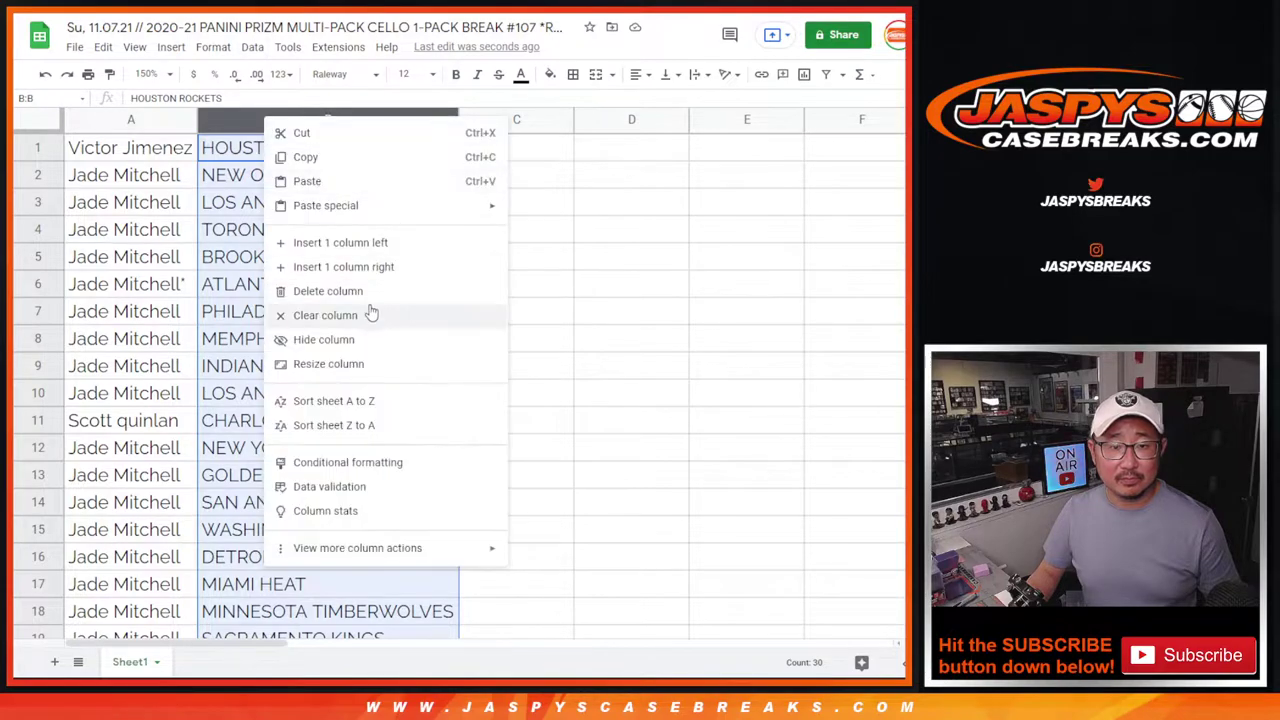
click(366, 401)
click(156, 158)
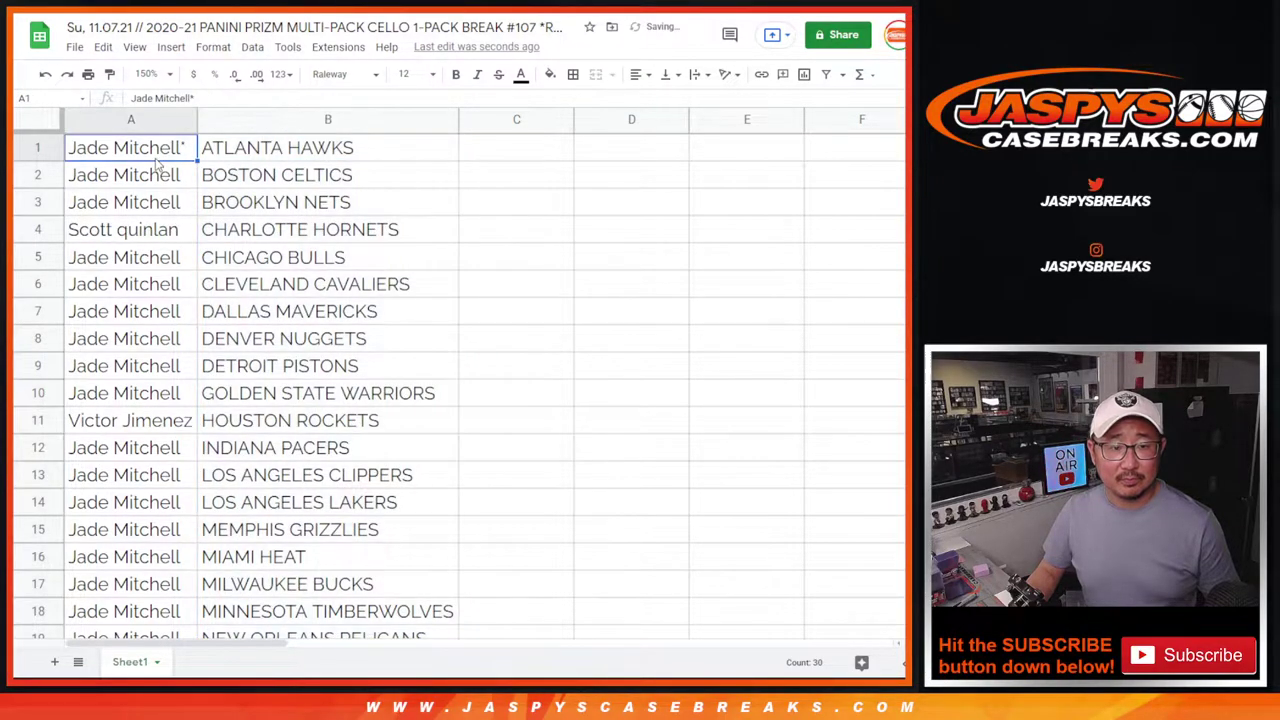
key(ctrl+a)
click(572, 74)
click(579, 104)
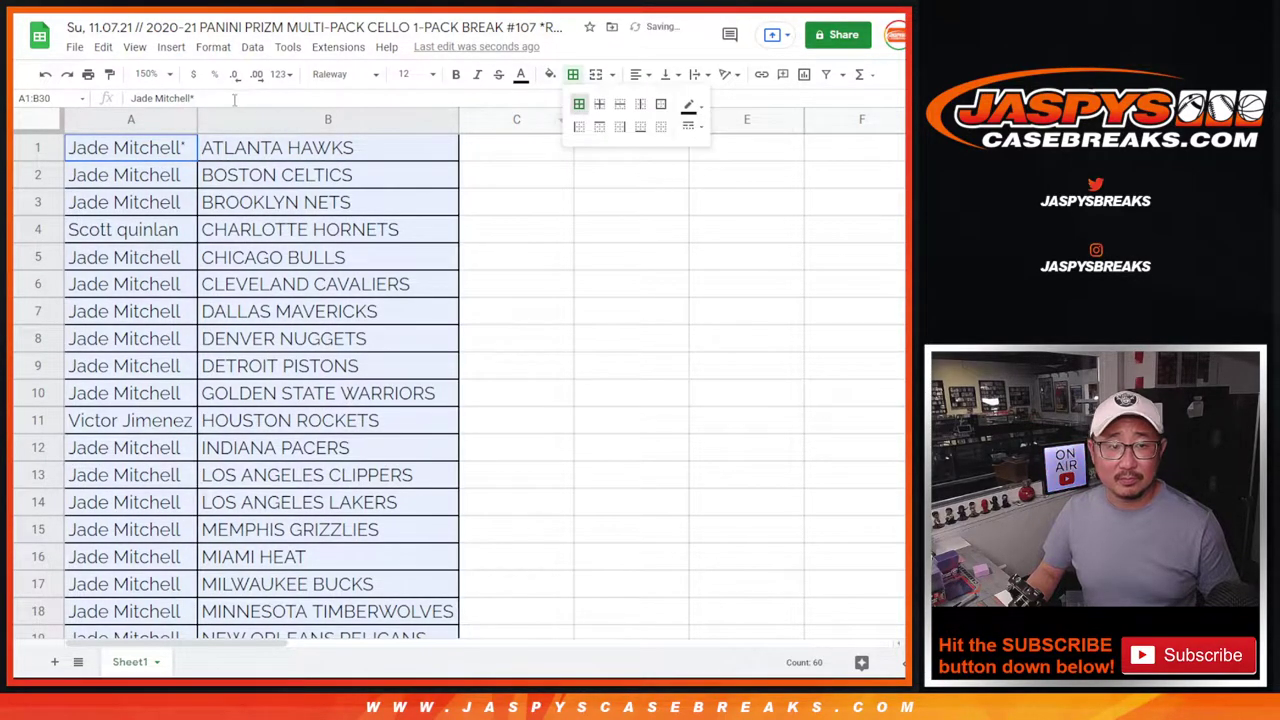
Print the sheet in portrait with page numbers and the workbook title added.
click(88, 74)
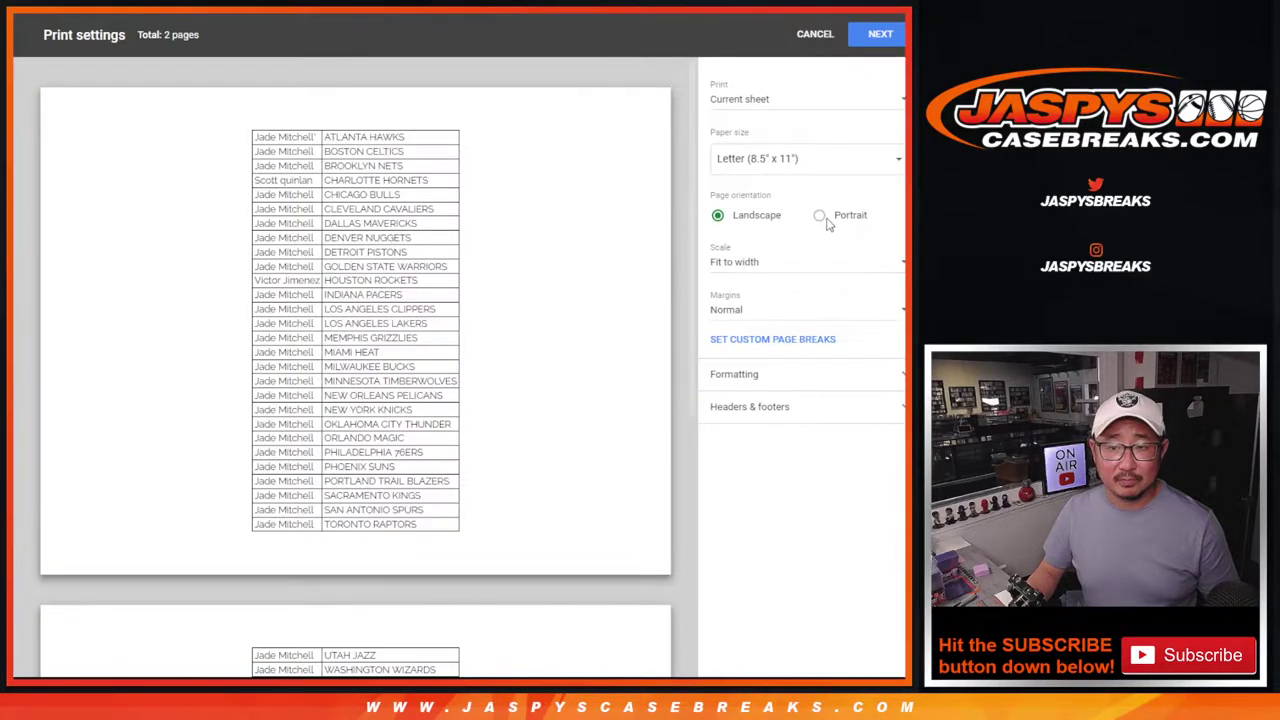
click(822, 217)
click(786, 405)
click(746, 442)
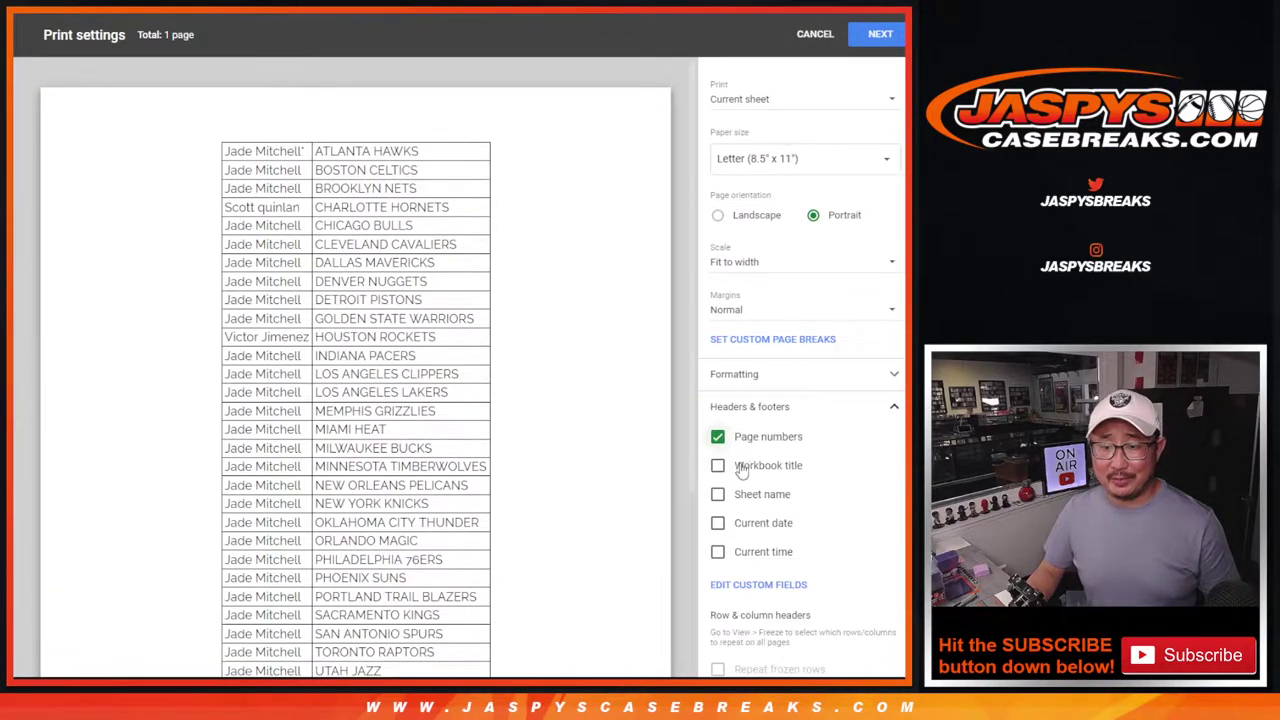
click(740, 470)
click(863, 37)
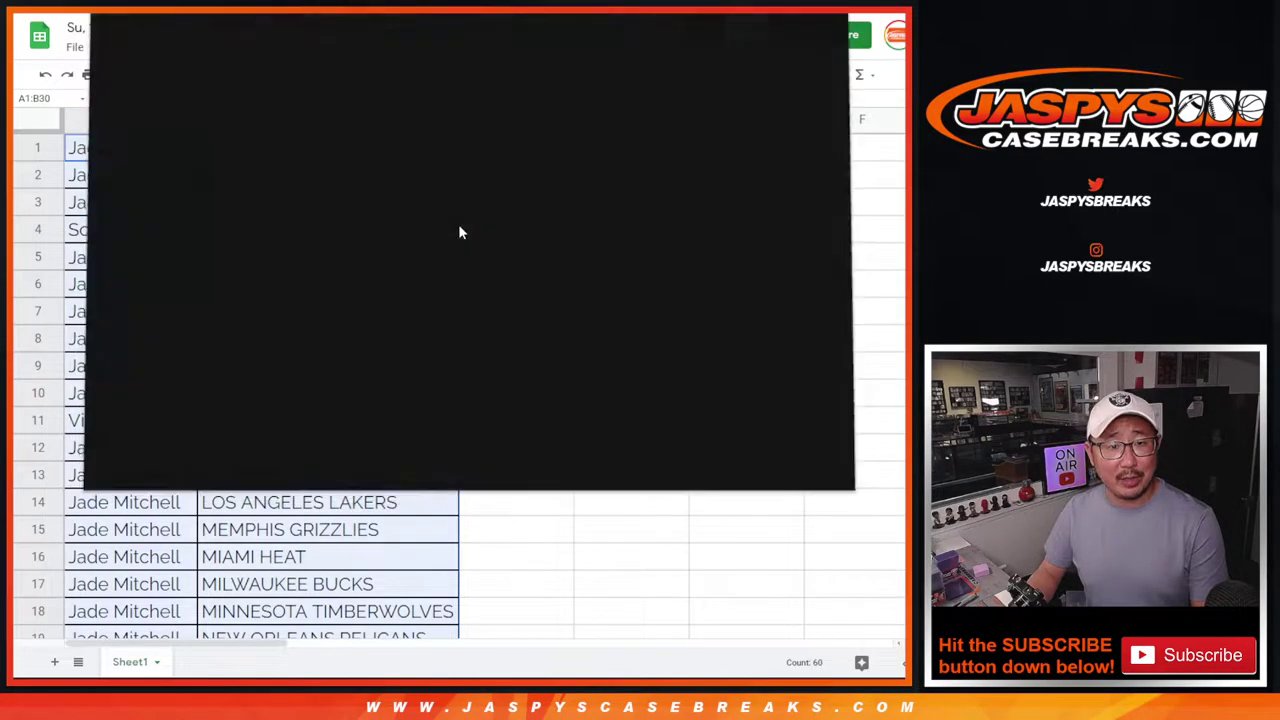
Dismiss the Chrome print dialog and return to the sorted, bordered buyer–team sheet.
key(Escape)
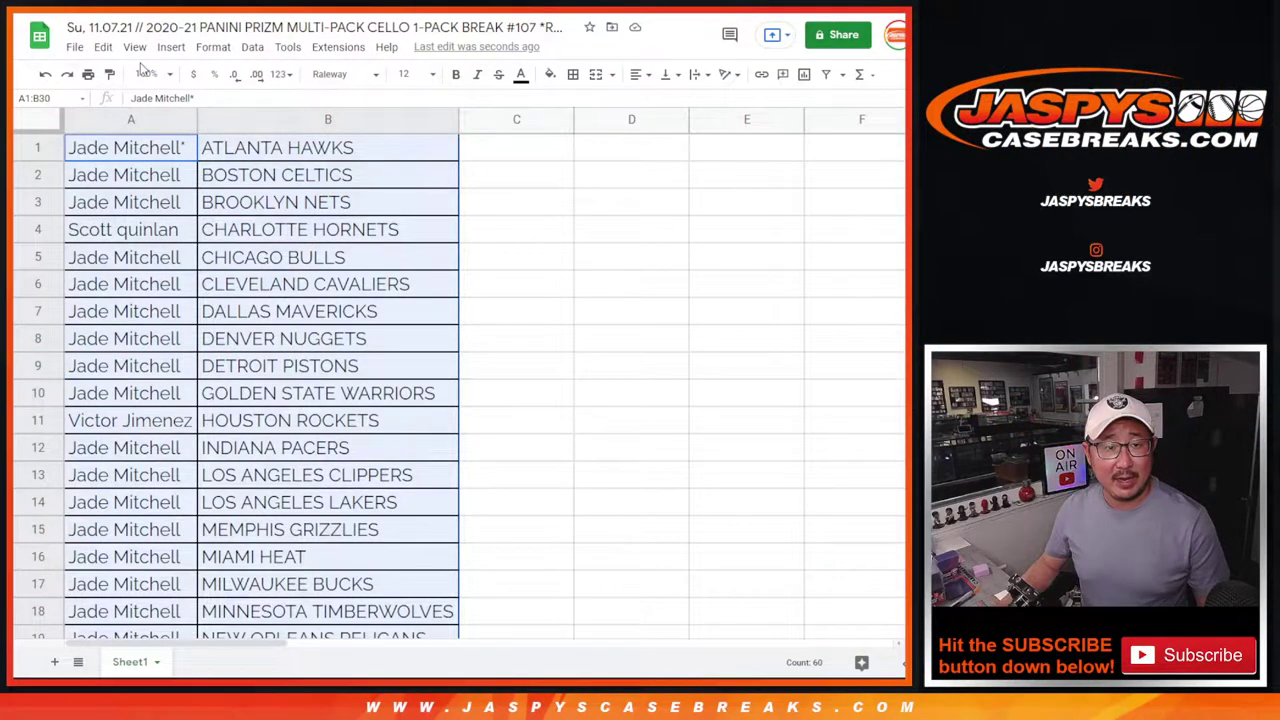
Zoom the sheet to 90%, copy buyer names A1:A30, and go to RANDOM.ORG's List Randomizer.
click(150, 73)
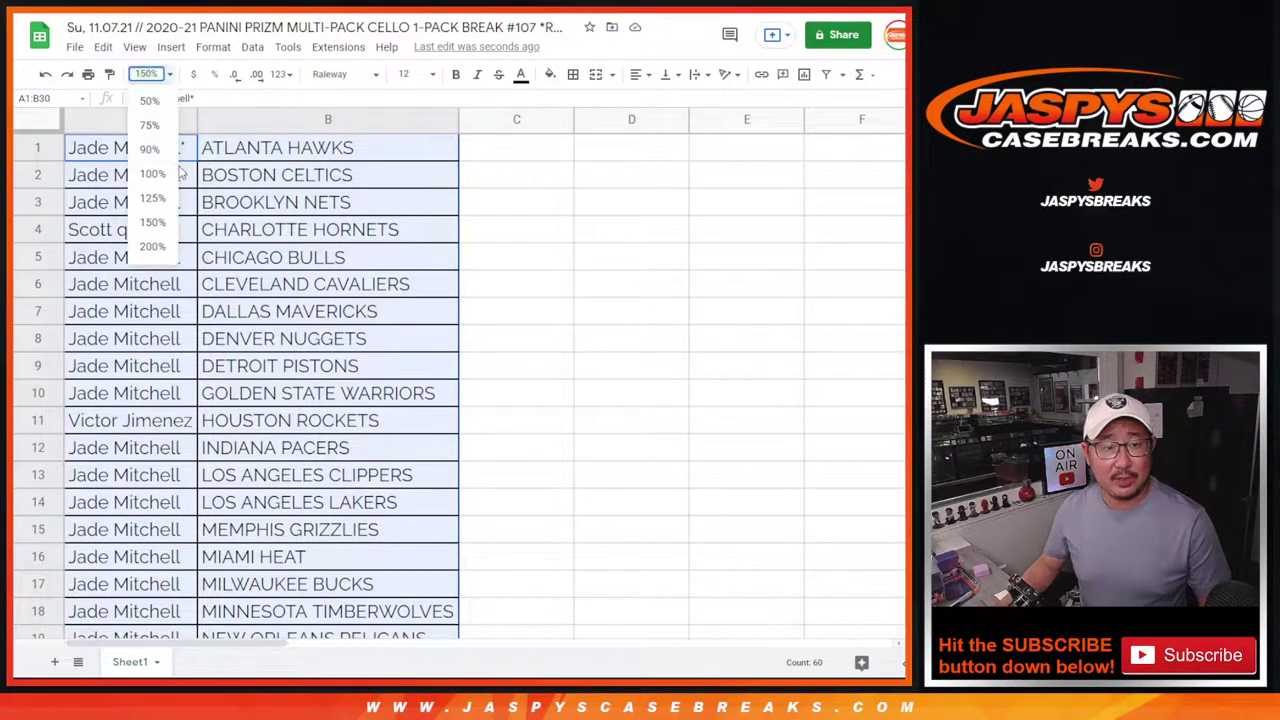
click(145, 152)
click(115, 140)
scroll(155, 278, down, 3)
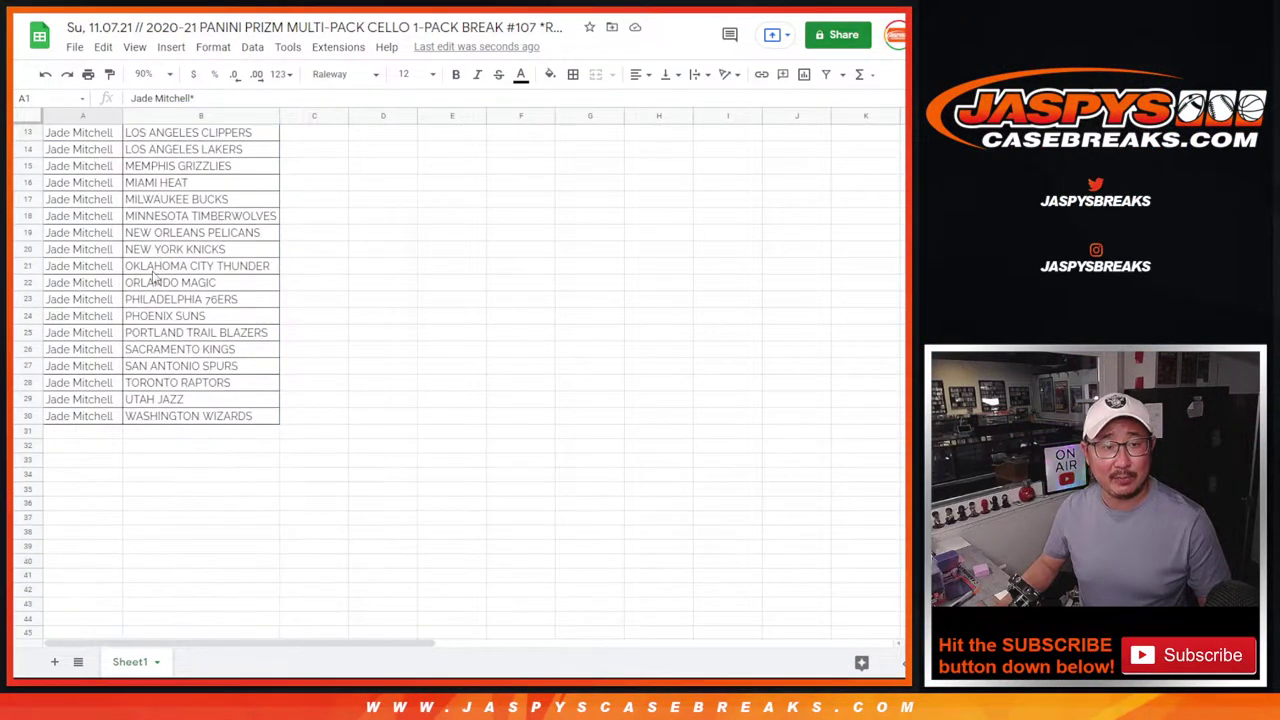
shift+click(77, 422)
scroll(300, 350, up, 3)
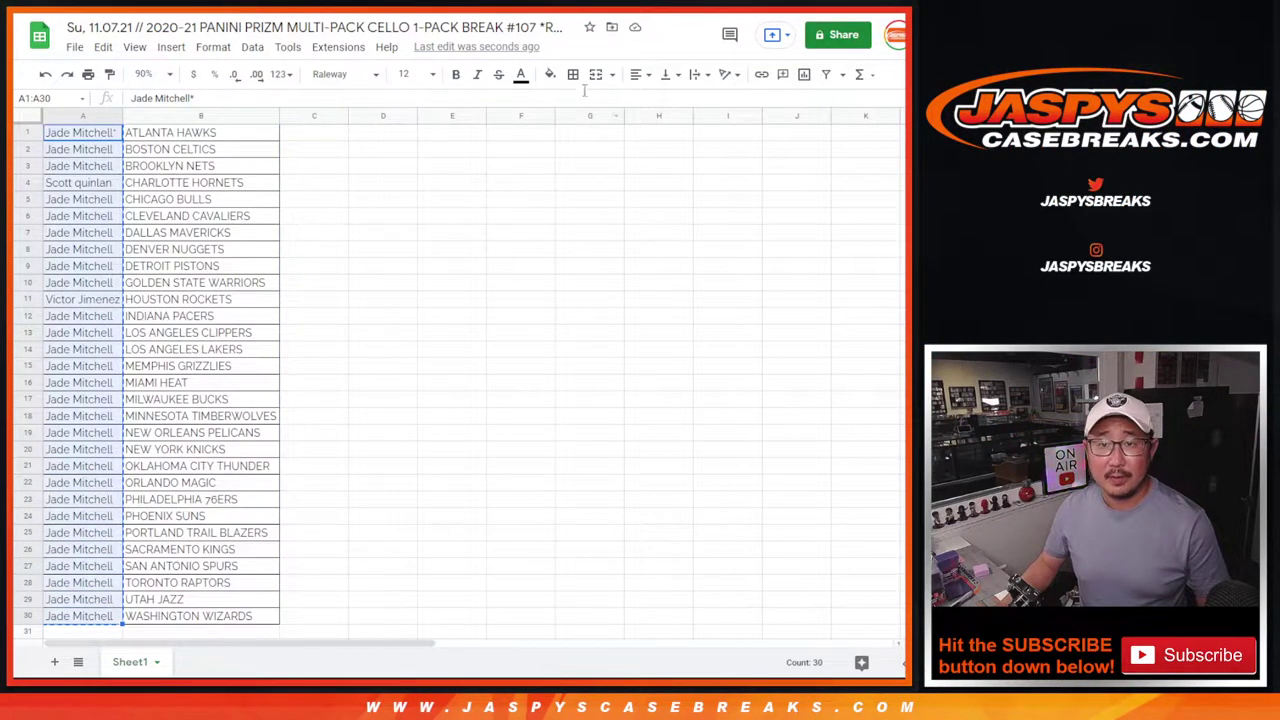
key(ctrl+Tab)
key(ctrl+Tab)
Paste the 30 buyer names into the List Randomizer's items box.
click(294, 446)
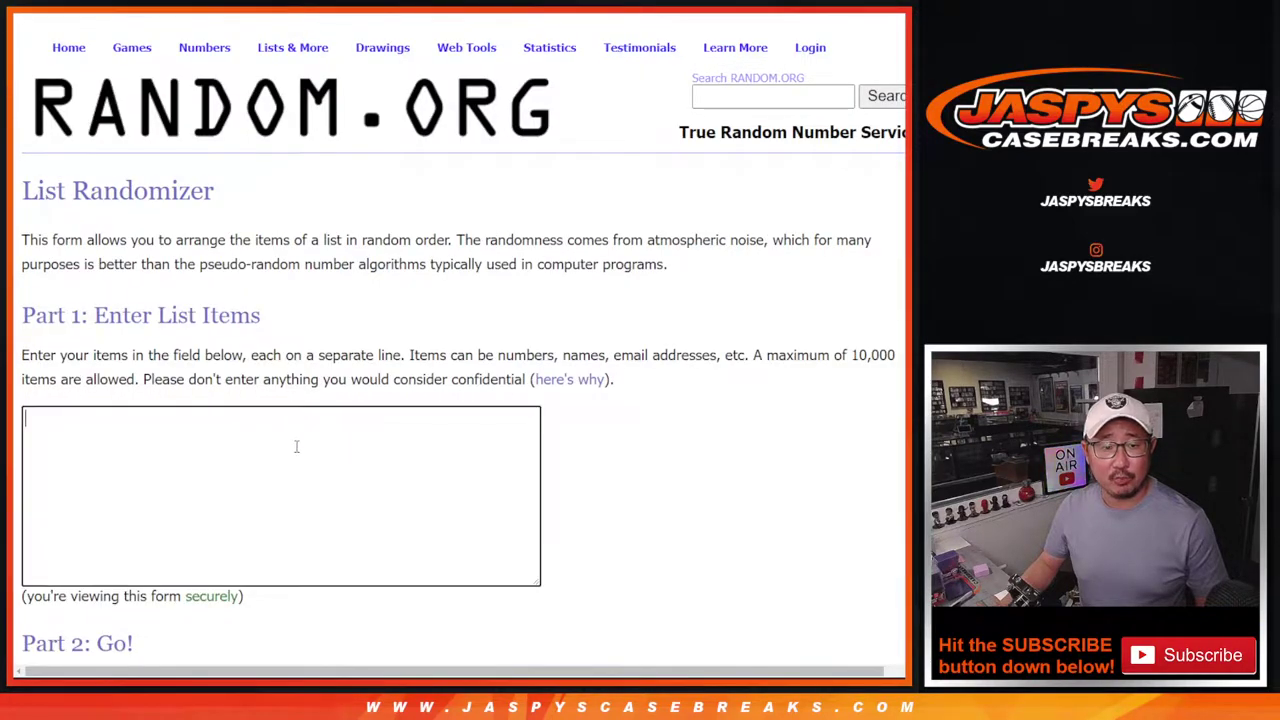
key(ctrl+Home)
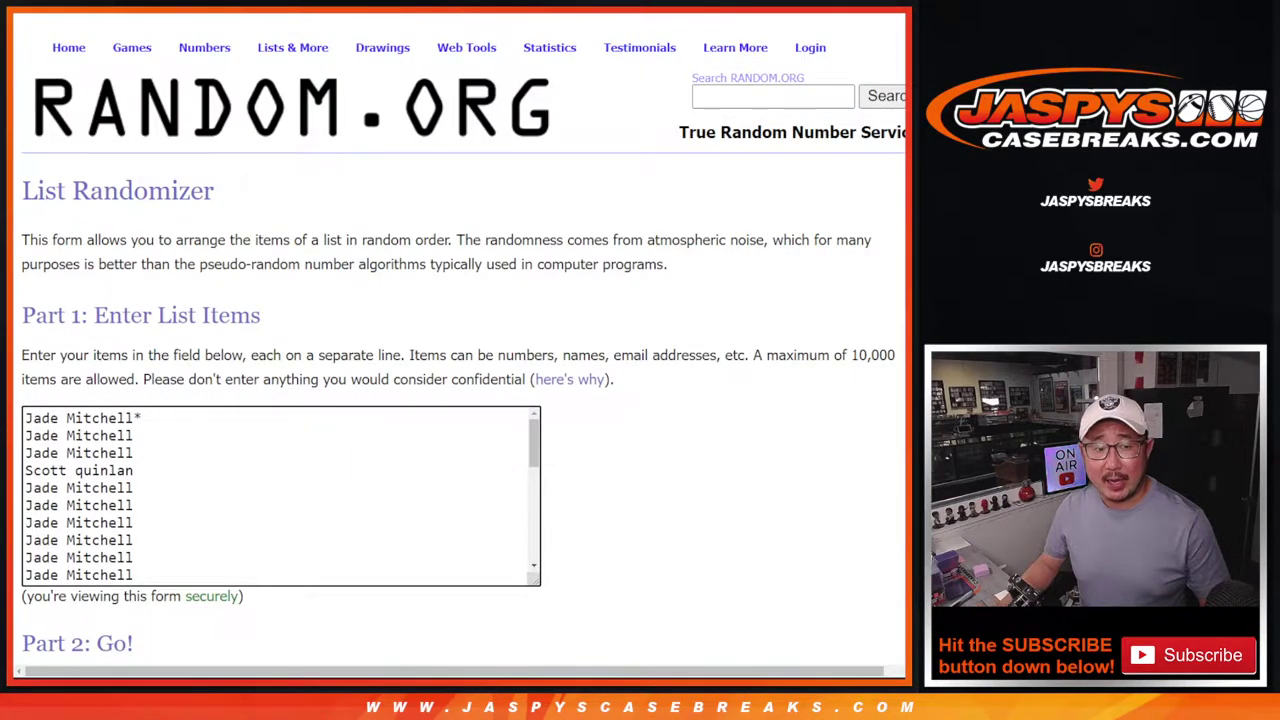
Roll two dice, landing 2 and 2, and recheck the 10X in the product title.
key(ctrl+shift+Tab)
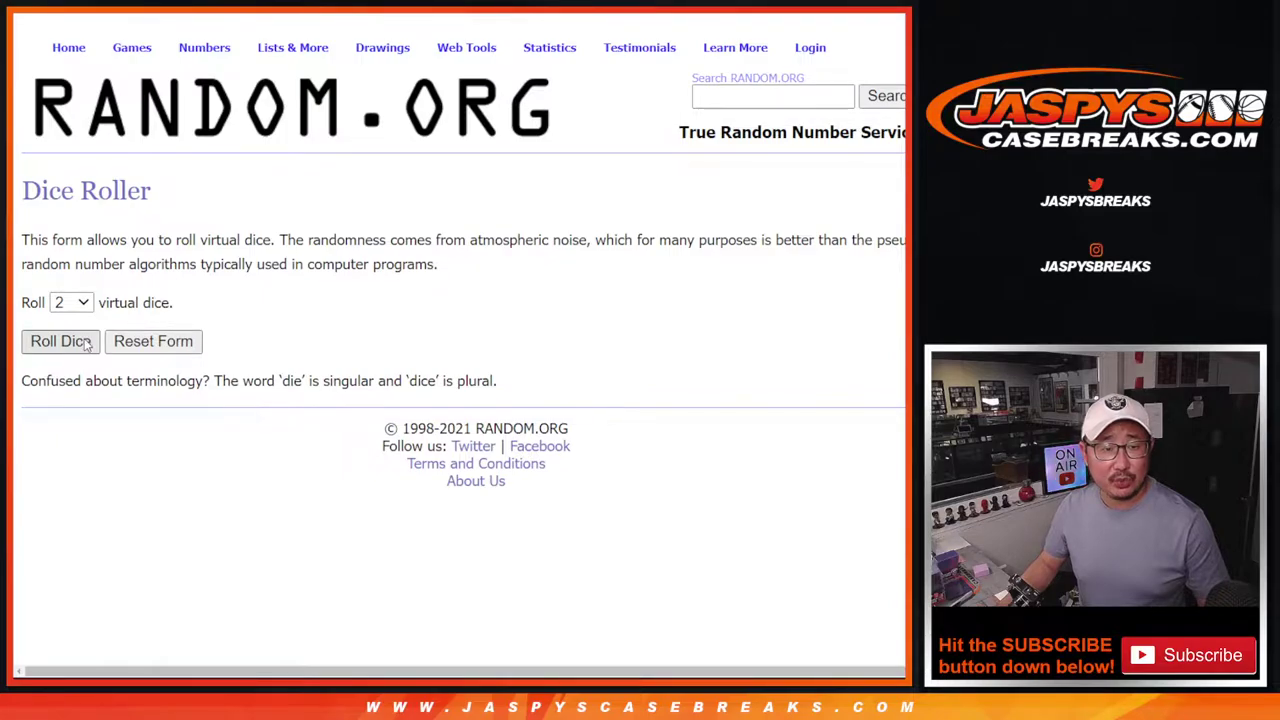
click(60, 341)
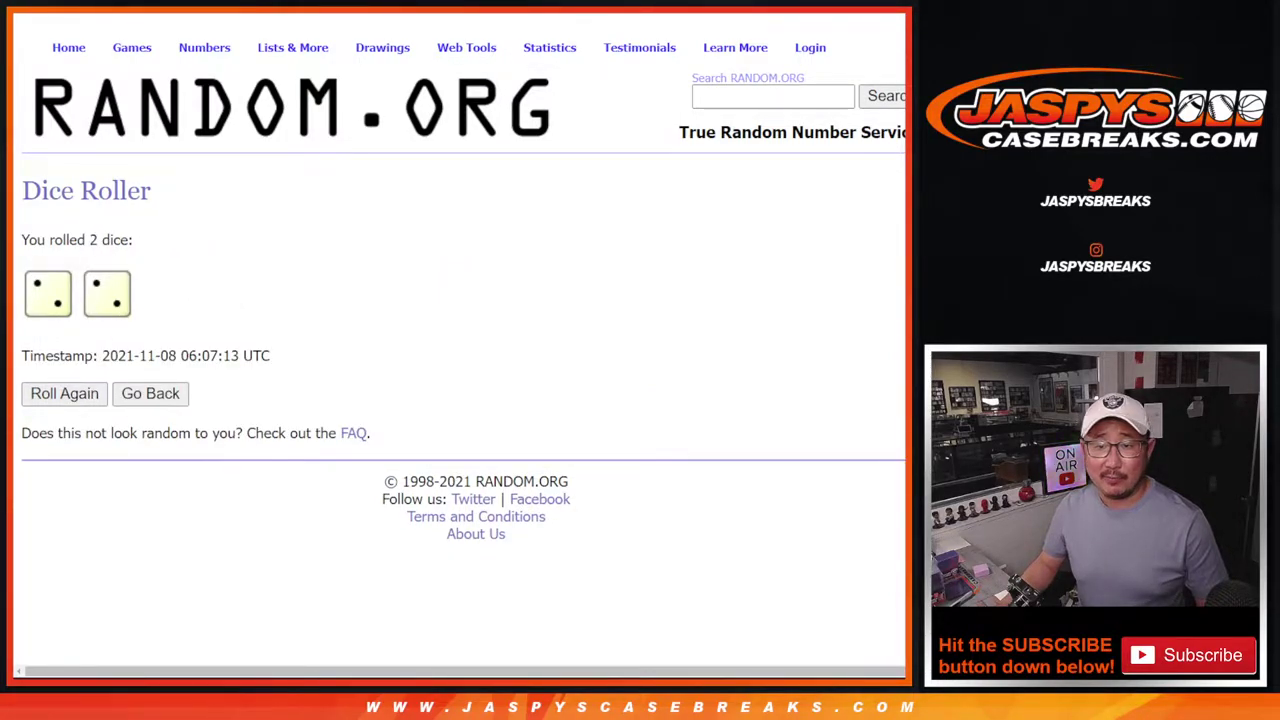
key(ctrl+Tab)
drag(714, 231, 778, 231)
key(ctrl+shift+Tab)
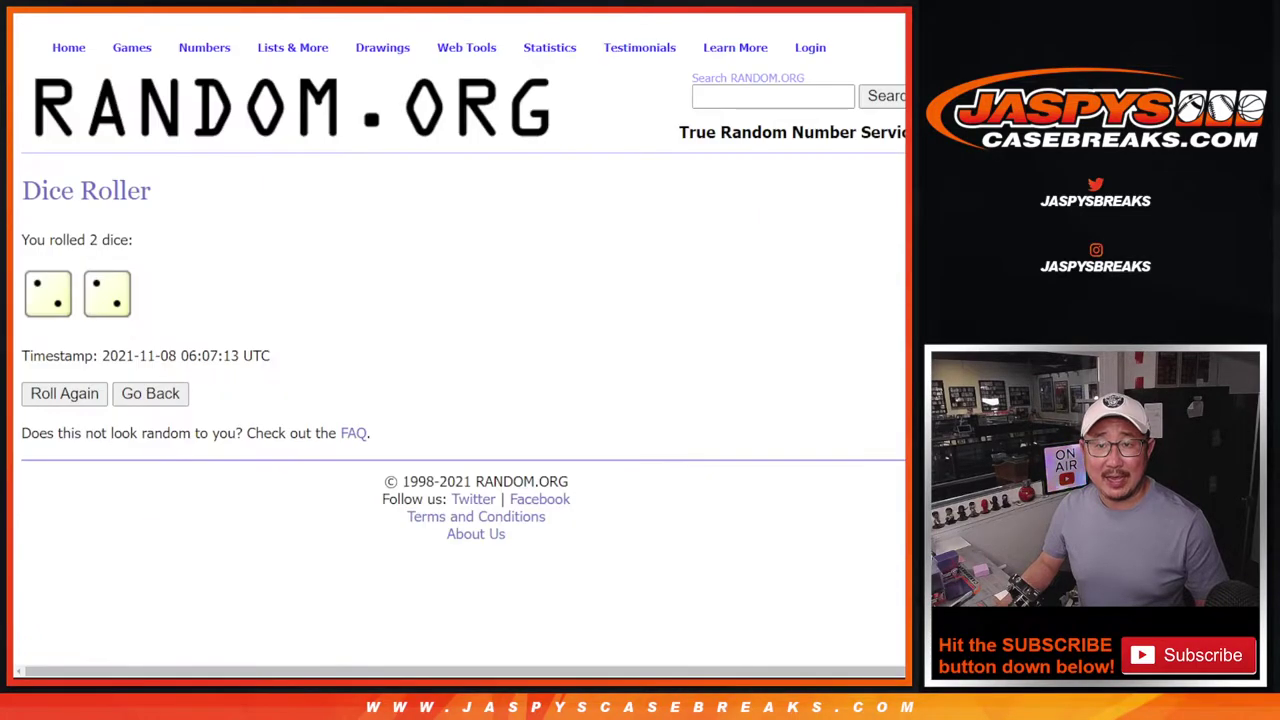
Shuffle the buyer names with Randomize plus three Again! passes.
key(ctrl+shift+Tab)
scroll(660, 457, down, 2)
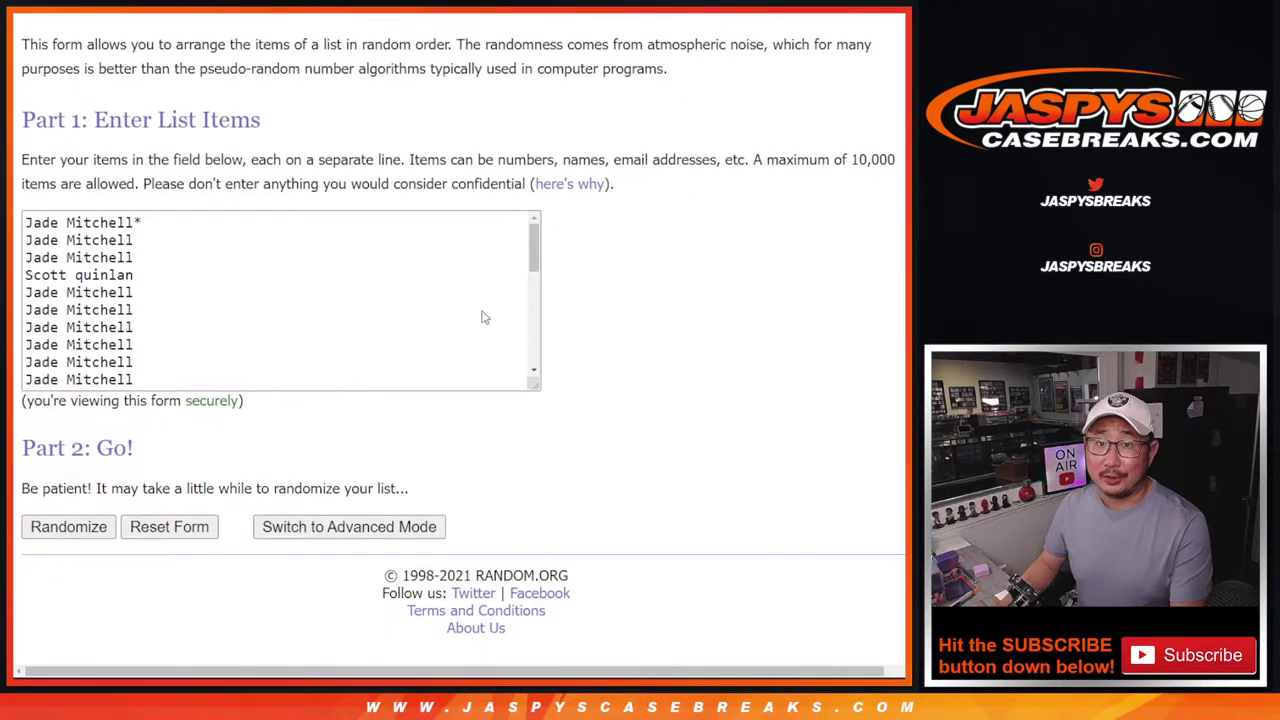
click(68, 526)
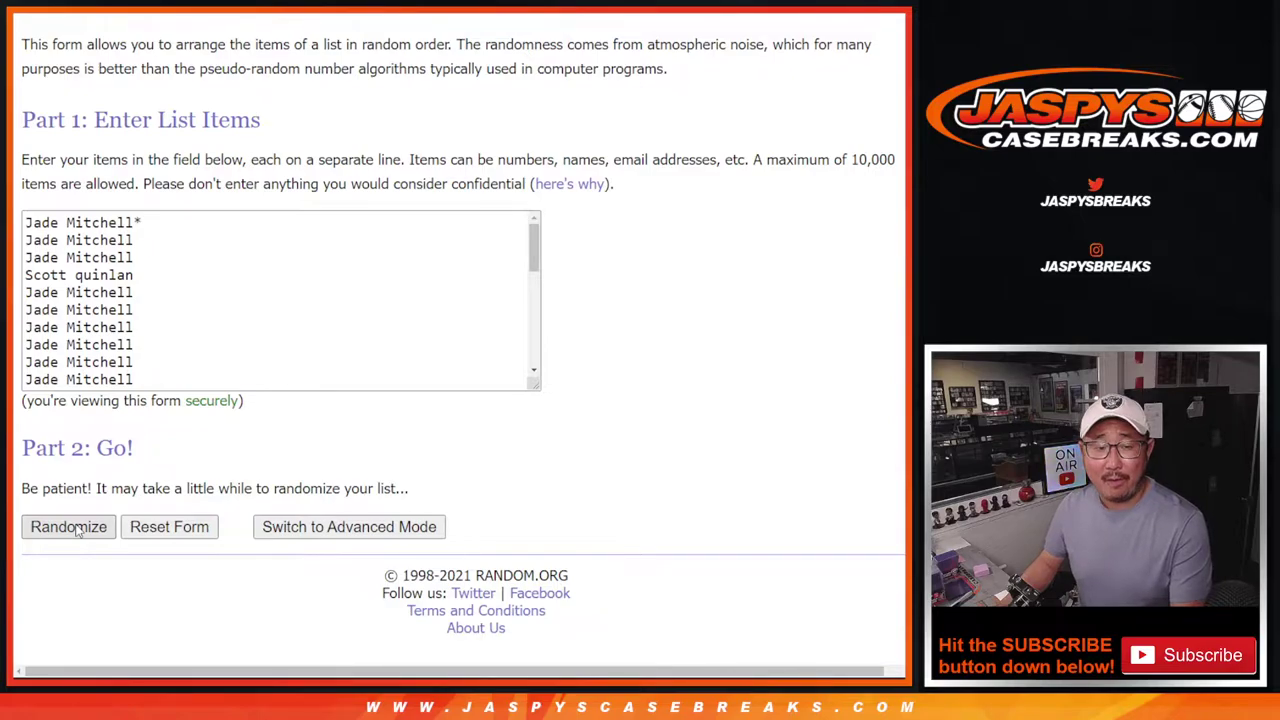
scroll(76, 532, down, 4)
click(76, 530)
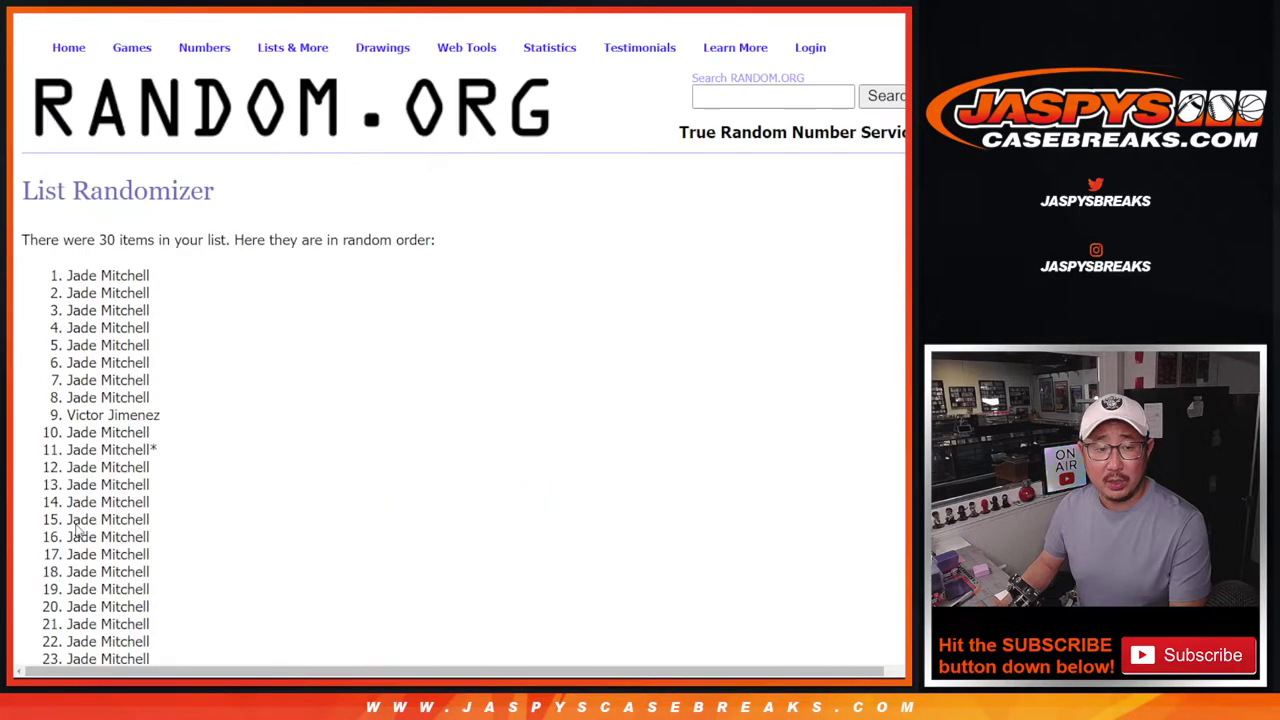
scroll(76, 530, down, 5)
click(76, 530)
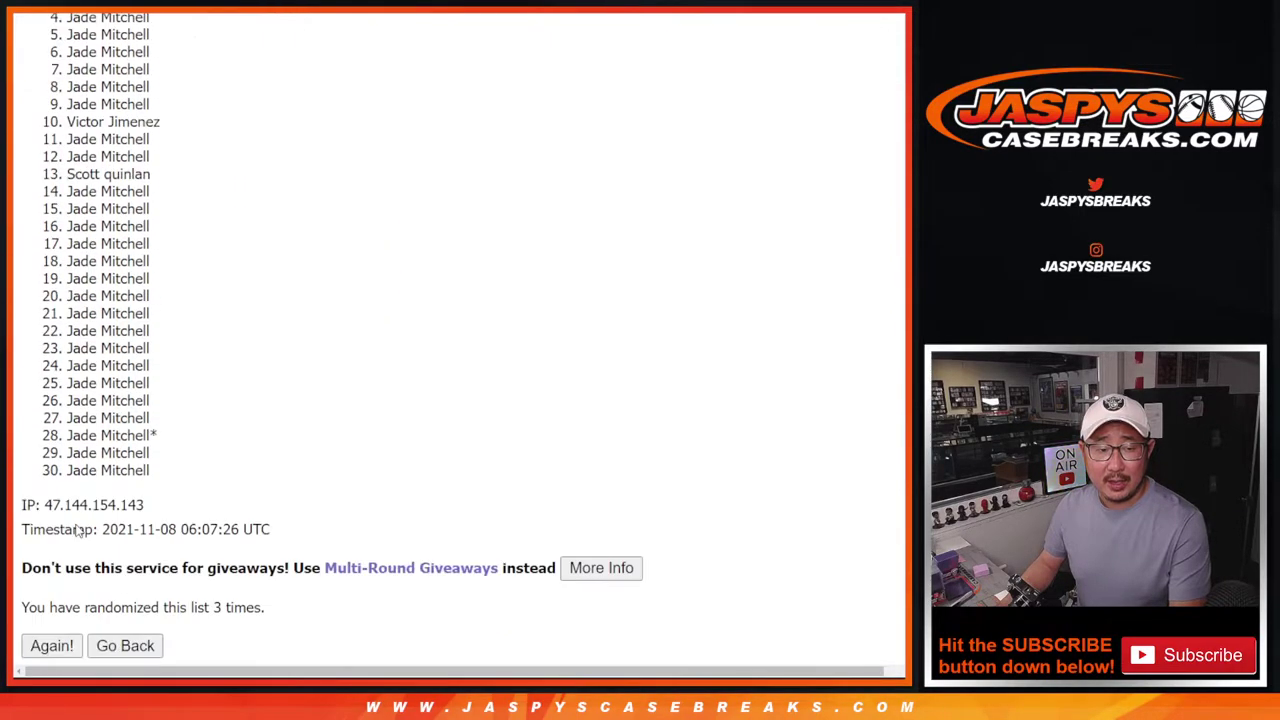
key(Return)
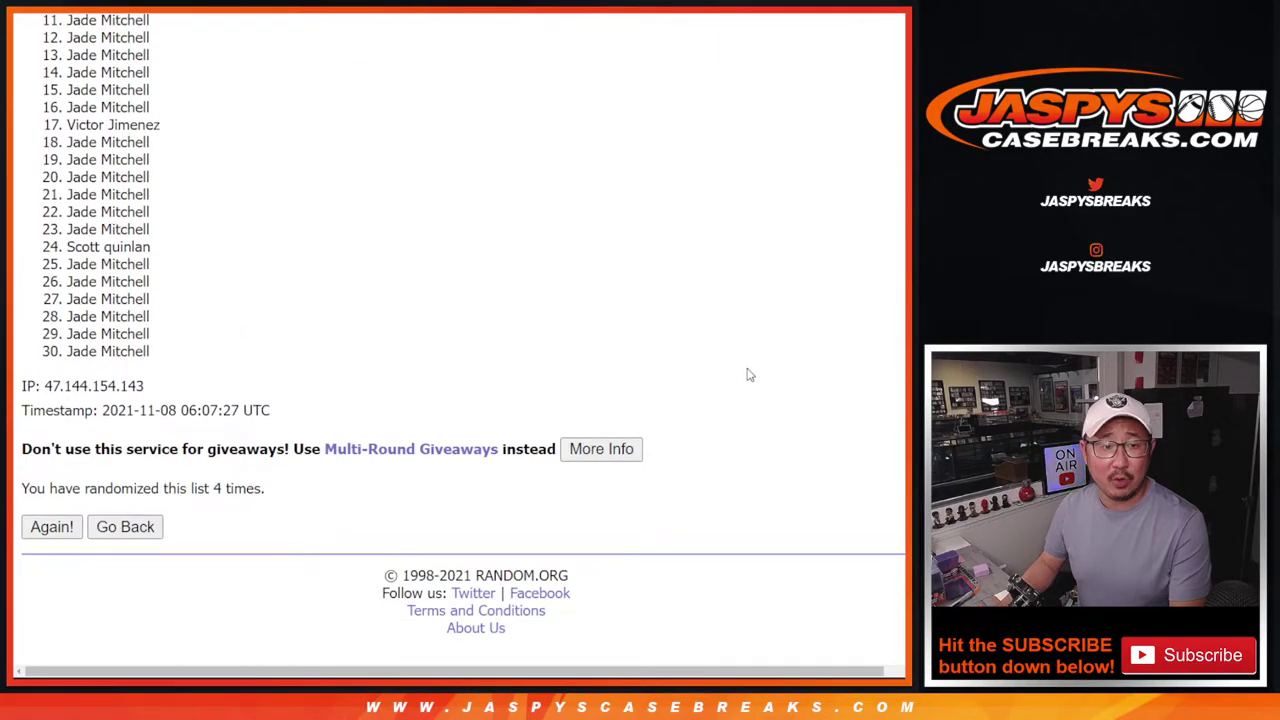
Highlight the buyer names at items 17 and 24 in the randomized results.
drag(66, 125, 156, 127)
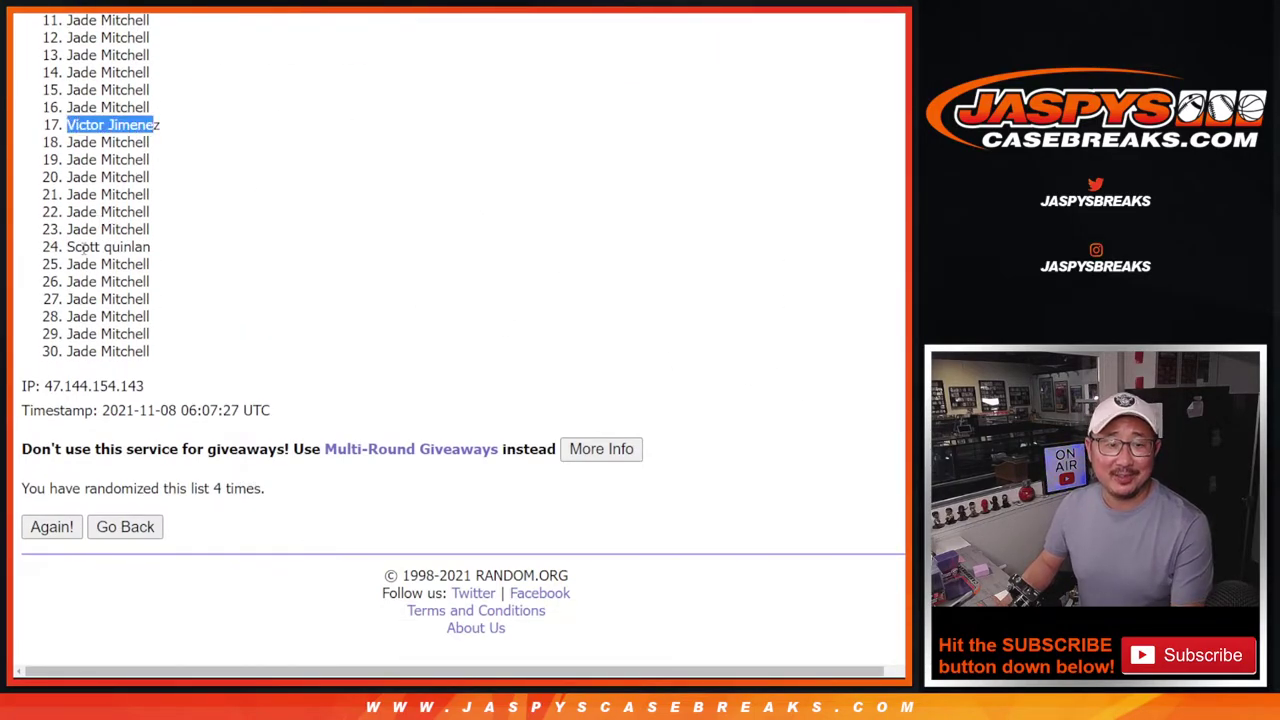
drag(68, 246, 152, 246)
click(153, 245)
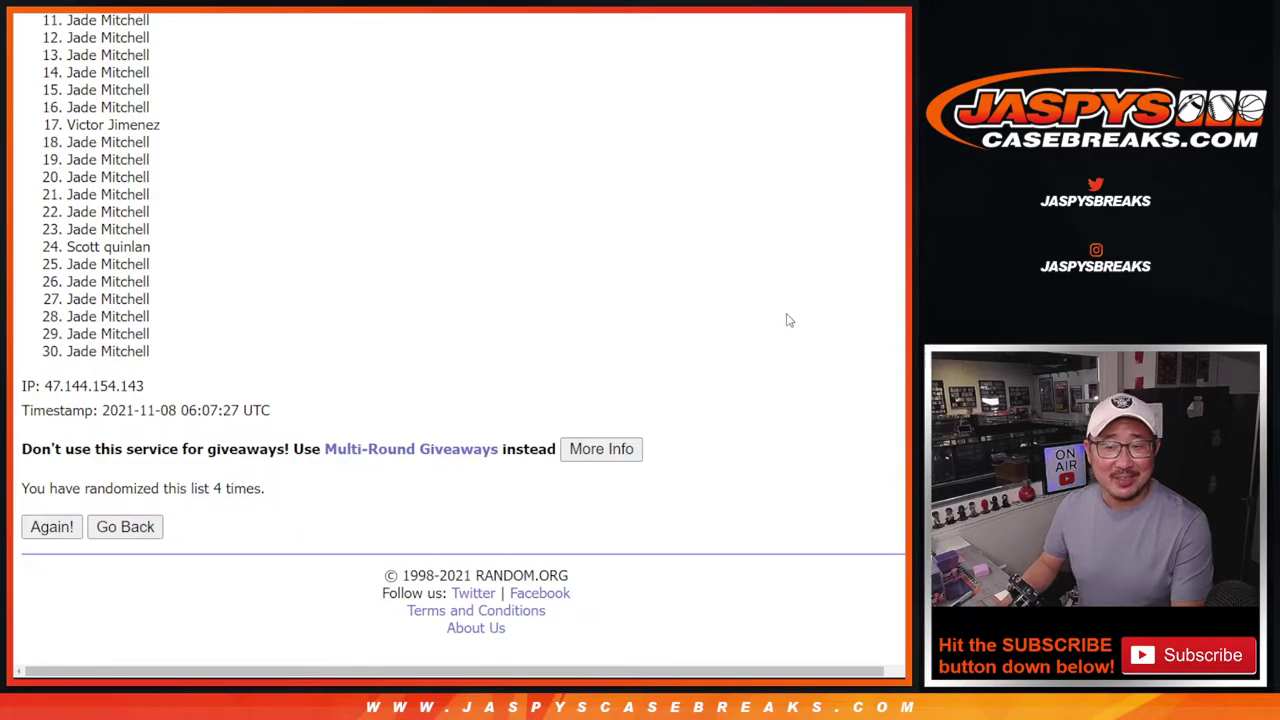
scroll(99, 85, up, 4)
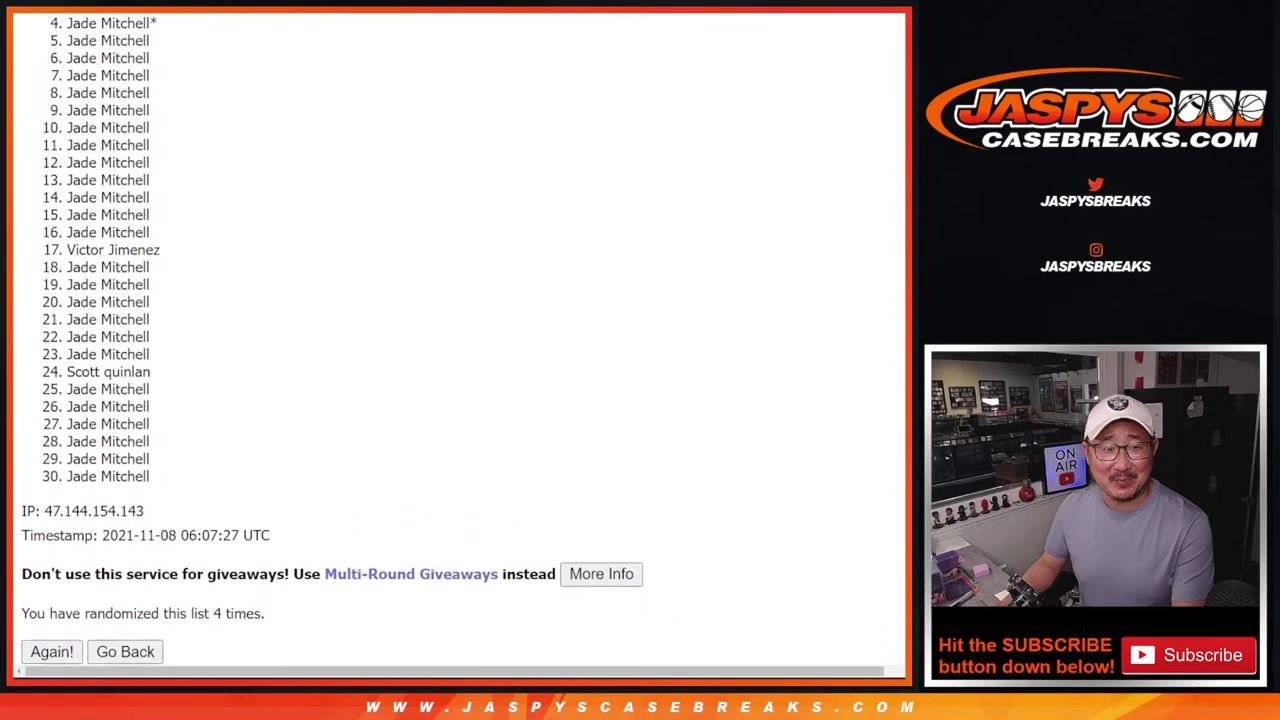
Select items 1 through 10 of the randomized buyer list to mark the top ten.
drag(70, 55, 168, 218)
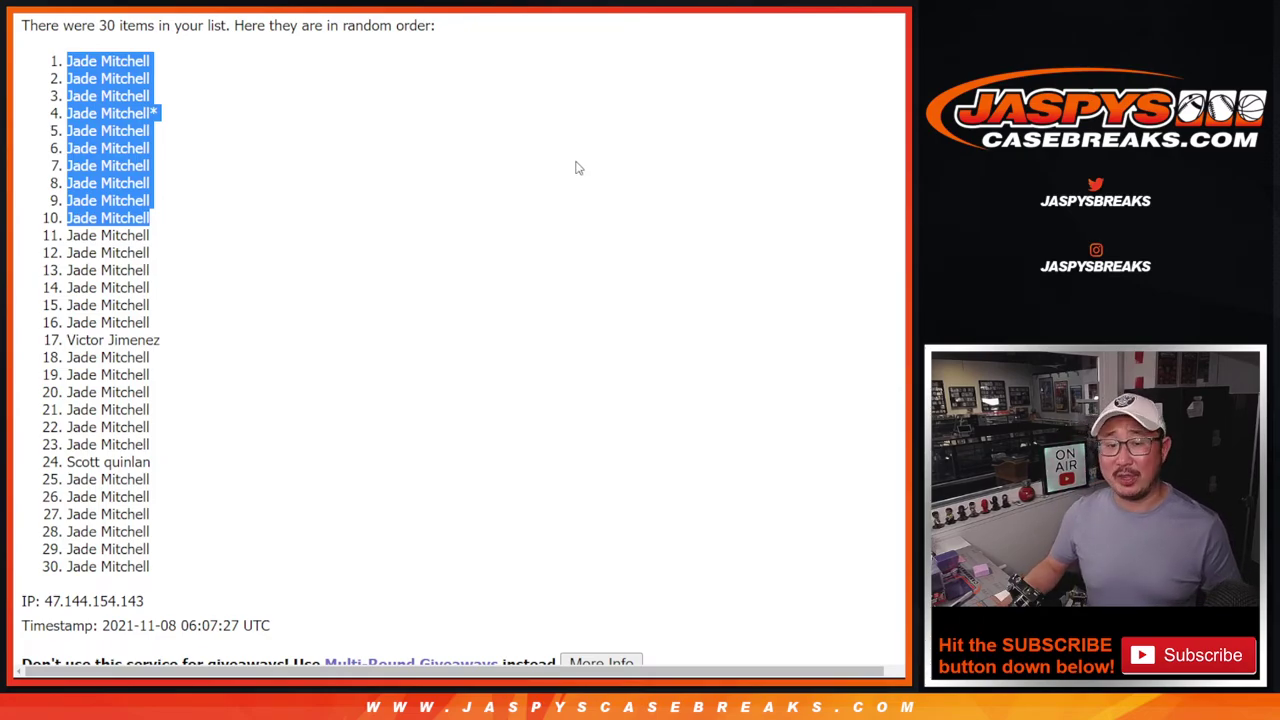
scroll(575, 168, down, 1)
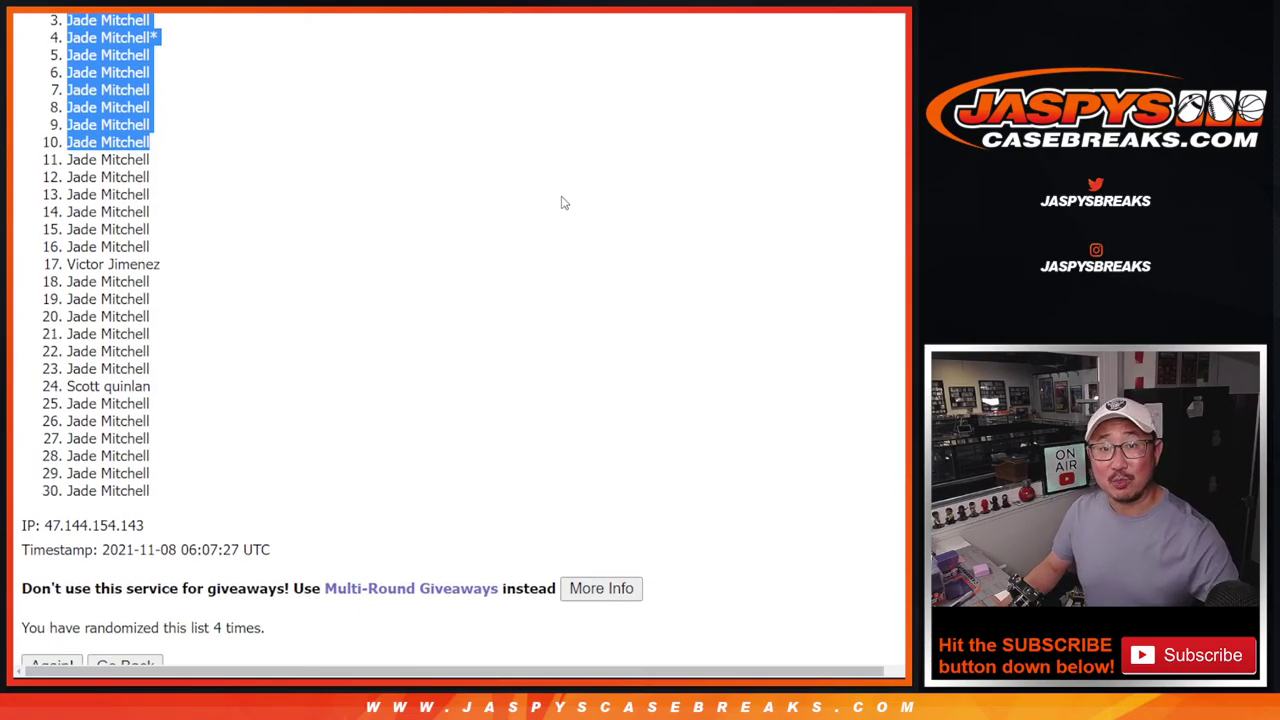